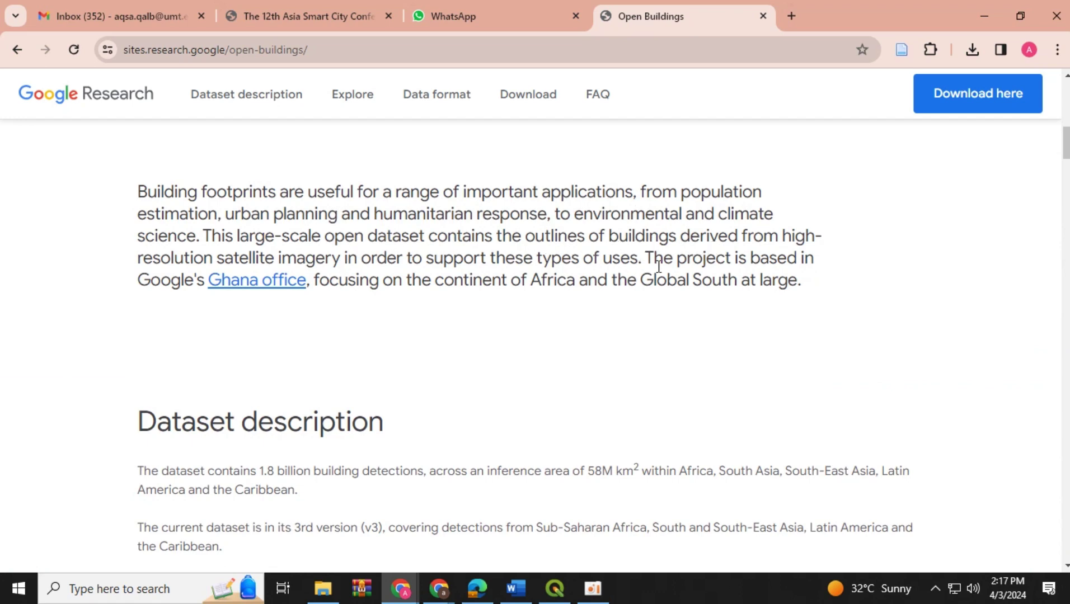
- Zoom and pan the Open Buildings tile download map to centre on Pakistan
{"action": "scroll", "coordinate": [589, 344], "scroll_direction": "down", "scroll_amount": 5}
{"action": "scroll", "coordinate": [592, 342], "scroll_direction": "down", "scroll_amount": 3}
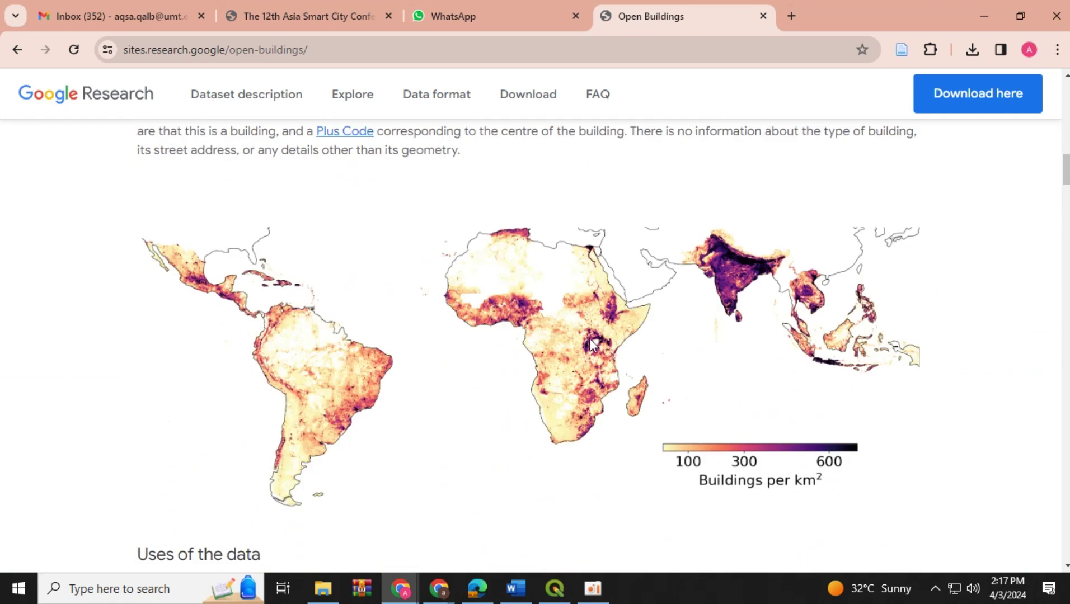
{"action": "scroll", "coordinate": [624, 361], "scroll_direction": "down", "scroll_amount": 9}
{"action": "scroll", "coordinate": [614, 372], "scroll_direction": "down", "scroll_amount": 20}
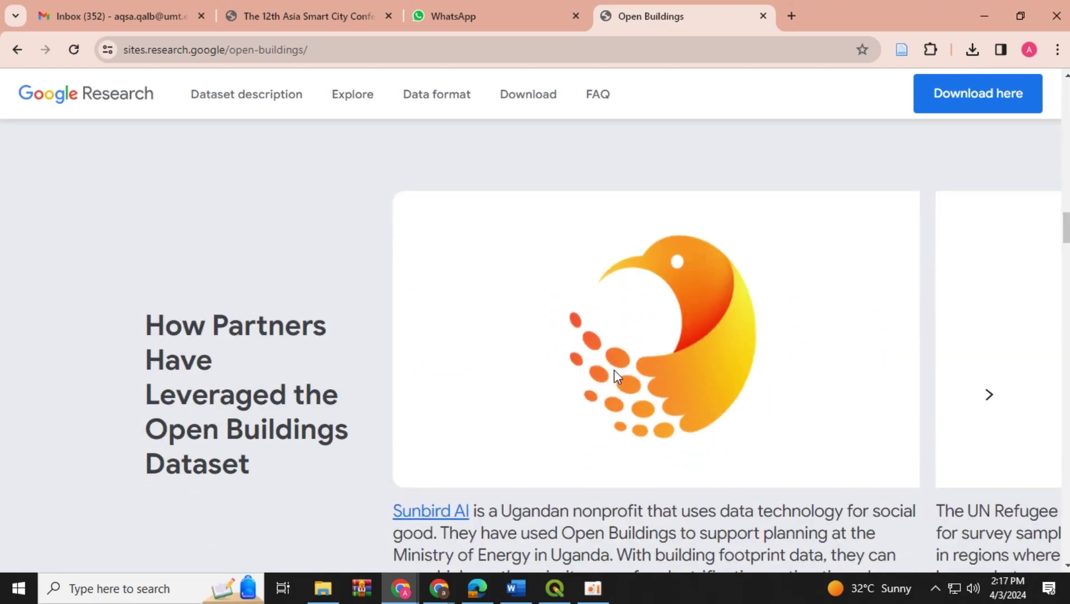
{"action": "scroll", "coordinate": [613, 370], "scroll_direction": "down", "scroll_amount": 20}
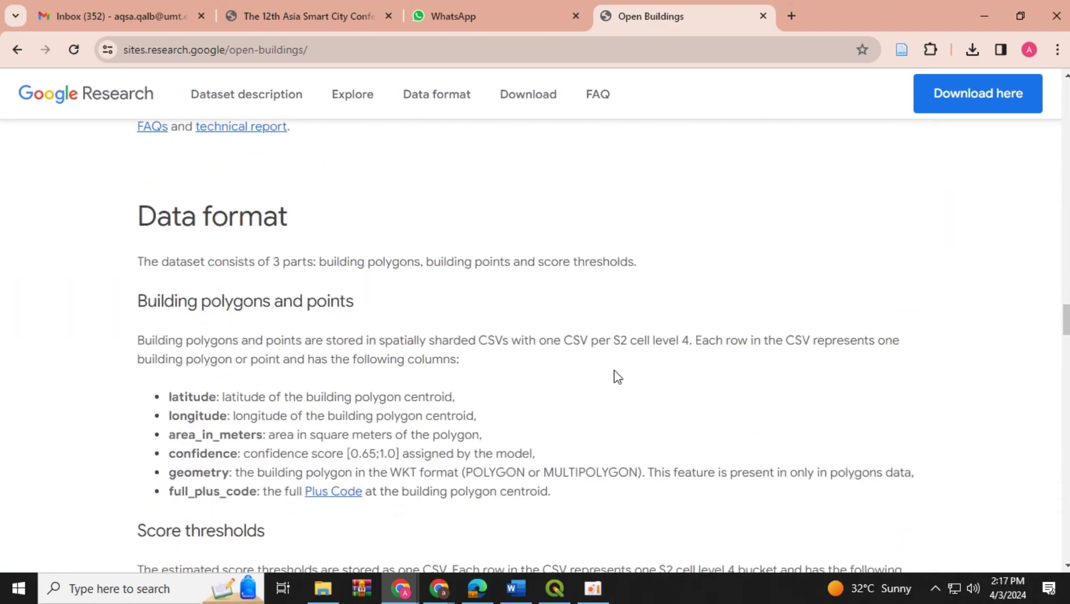
{"action": "scroll", "coordinate": [613, 371], "scroll_direction": "up", "scroll_amount": 1}
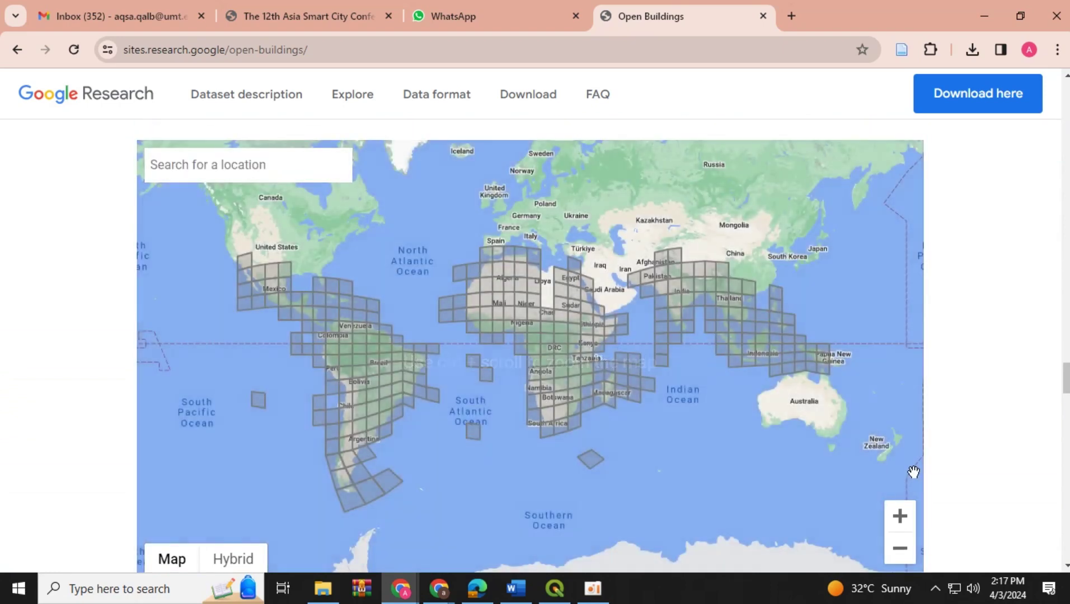
{"action": "left_click", "coordinate": [900, 517]}
{"action": "left_click_drag", "start_coordinate": [806, 278], "coordinate": [671, 386]}
{"action": "left_click", "coordinate": [900, 517]}
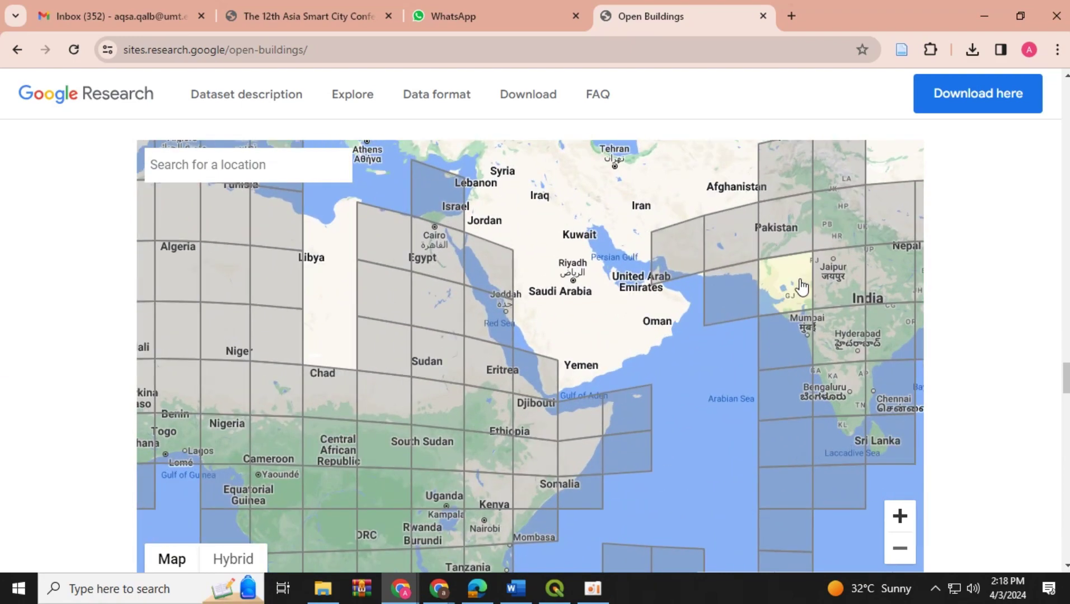
{"action": "left_click_drag", "start_coordinate": [794, 235], "coordinate": [661, 330]}
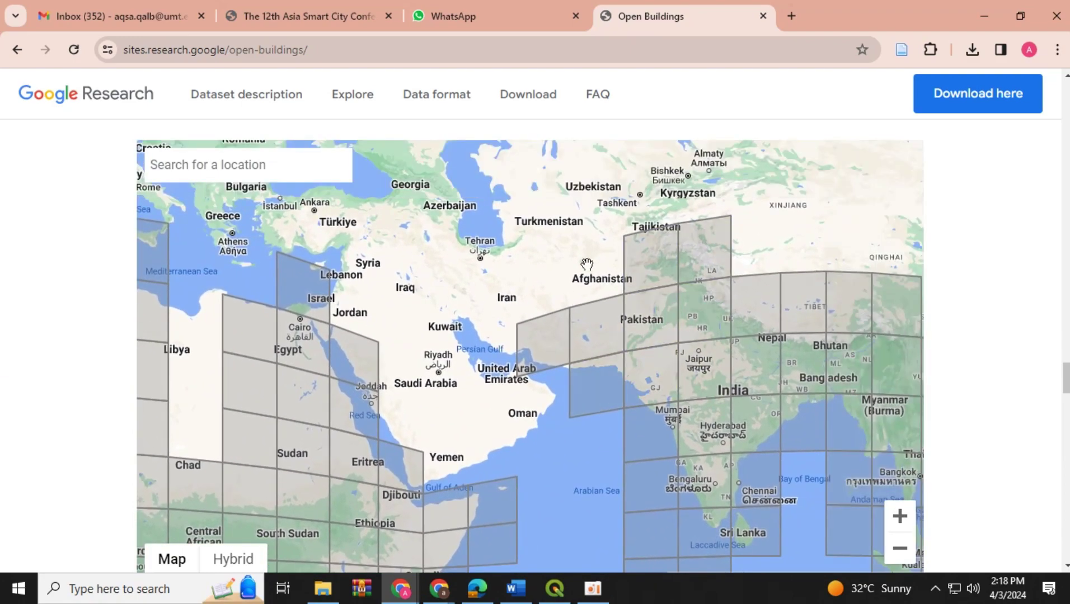
{"action": "left_click", "coordinate": [899, 515]}
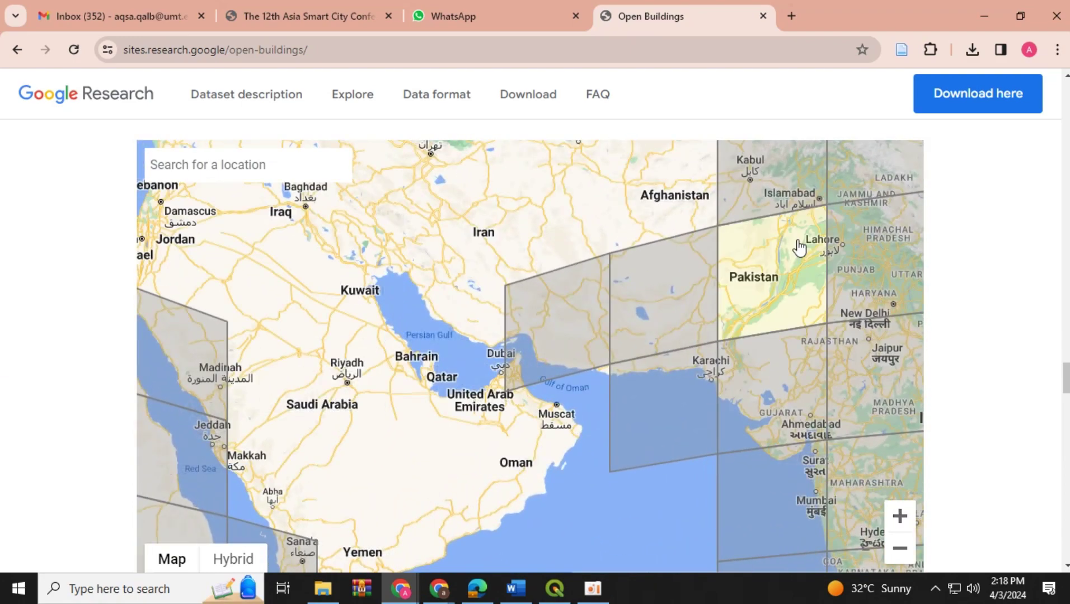
{"action": "left_click_drag", "start_coordinate": [800, 239], "coordinate": [682, 311]}
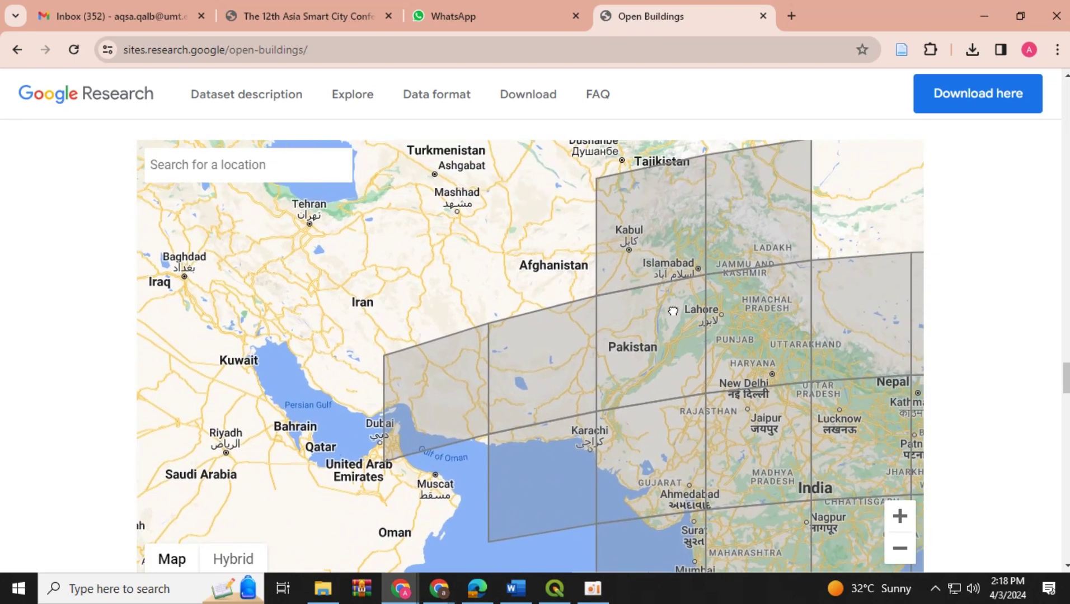
- Download the Pakistan tile's 393_buildings.csv.gz file and return to QGIS
{"action": "left_click", "coordinate": [649, 350]}
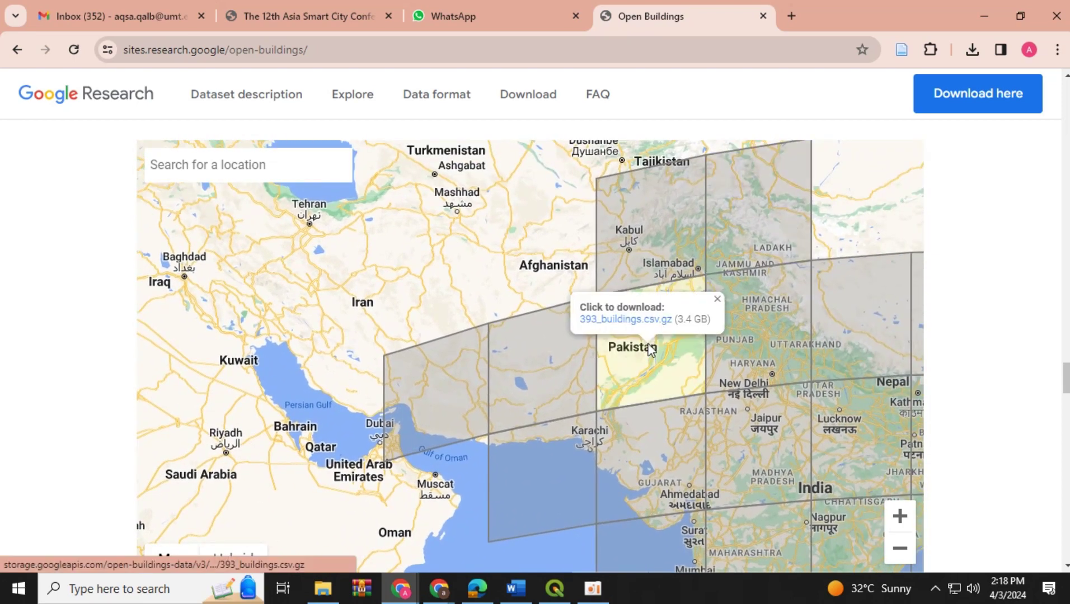
{"action": "left_click", "coordinate": [668, 323]}
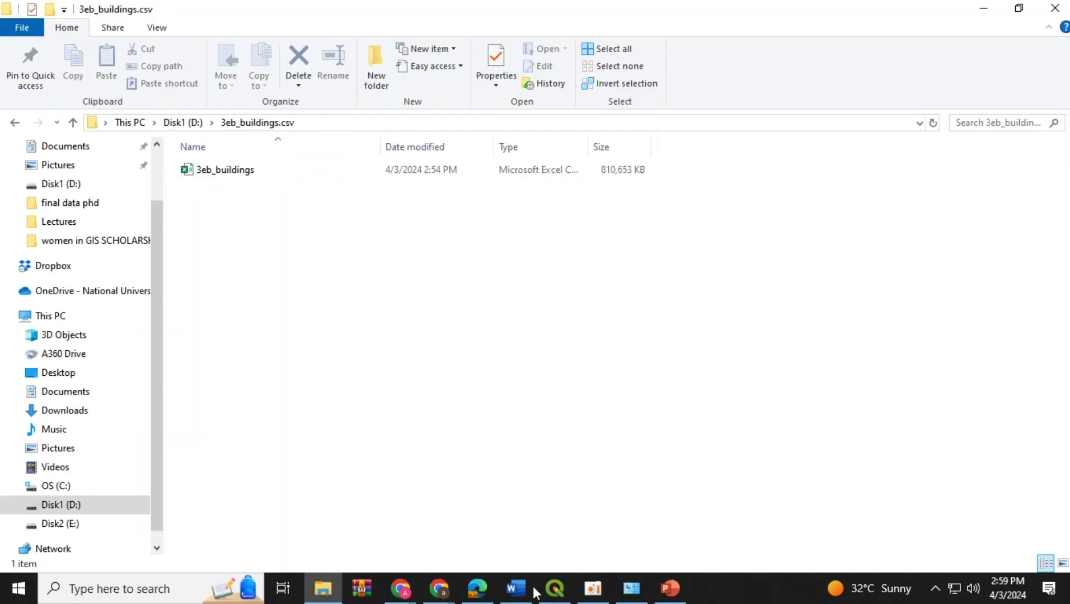
{"action": "mouse_move", "coordinate": [554, 589]}
{"action": "left_click", "coordinate": [554, 549]}
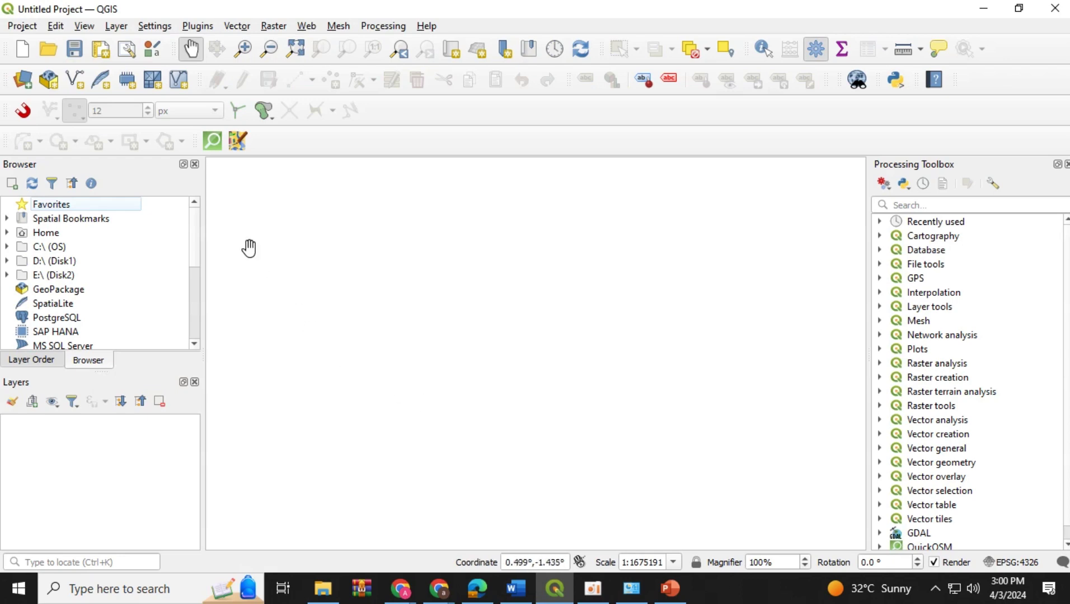
- Open Layer > Add Layer > Add Delimited Text Layer
{"action": "left_click", "coordinate": [119, 26]}
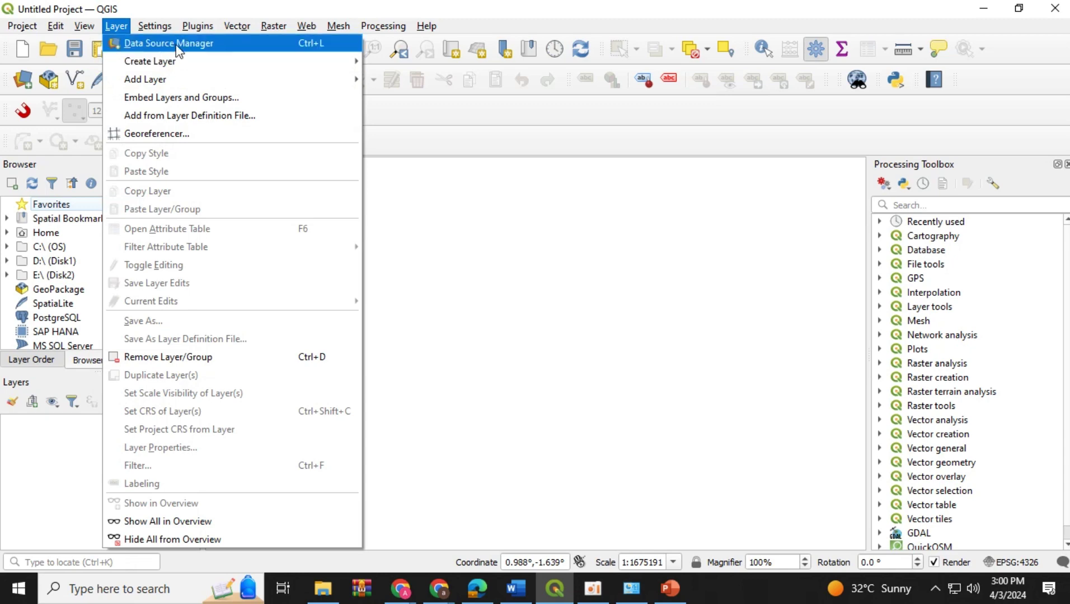
{"action": "left_click", "coordinate": [85, 26]}
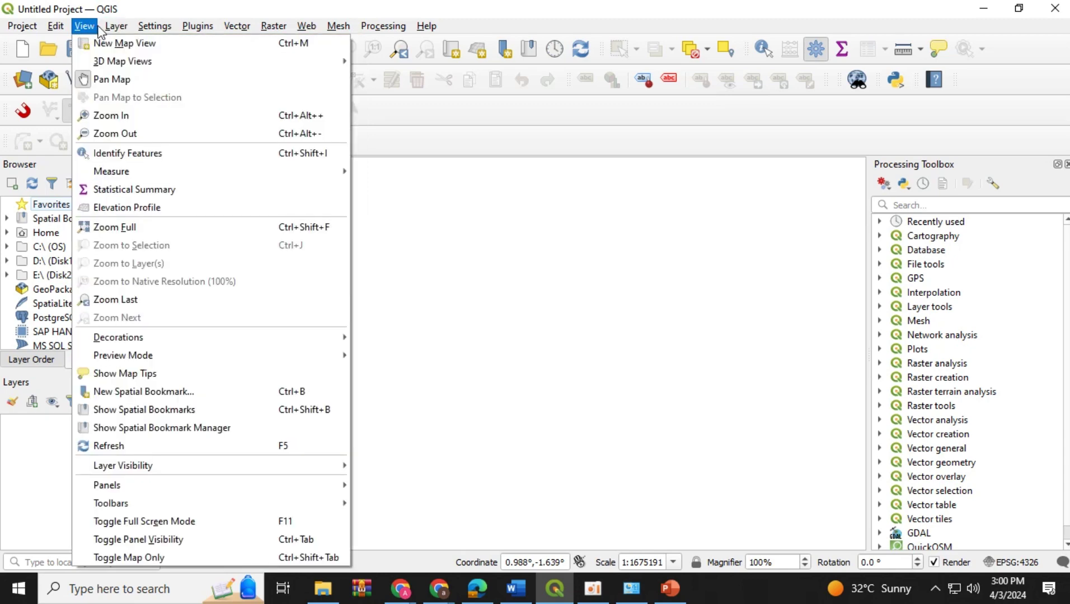
{"action": "mouse_move", "coordinate": [110, 25]}
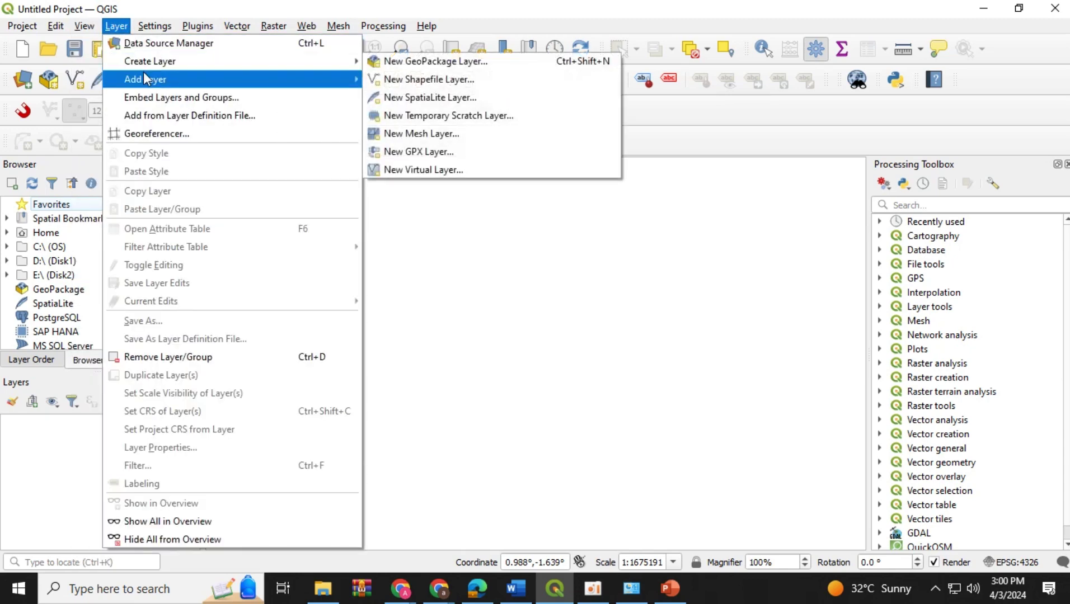
{"action": "mouse_move", "coordinate": [143, 79]}
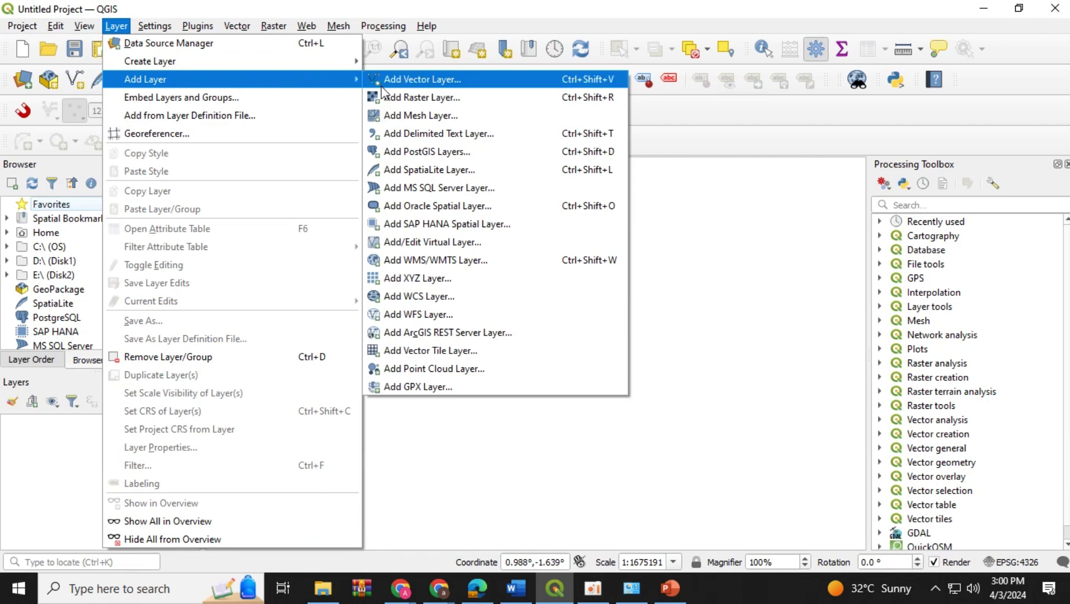
{"action": "left_click", "coordinate": [506, 135]}
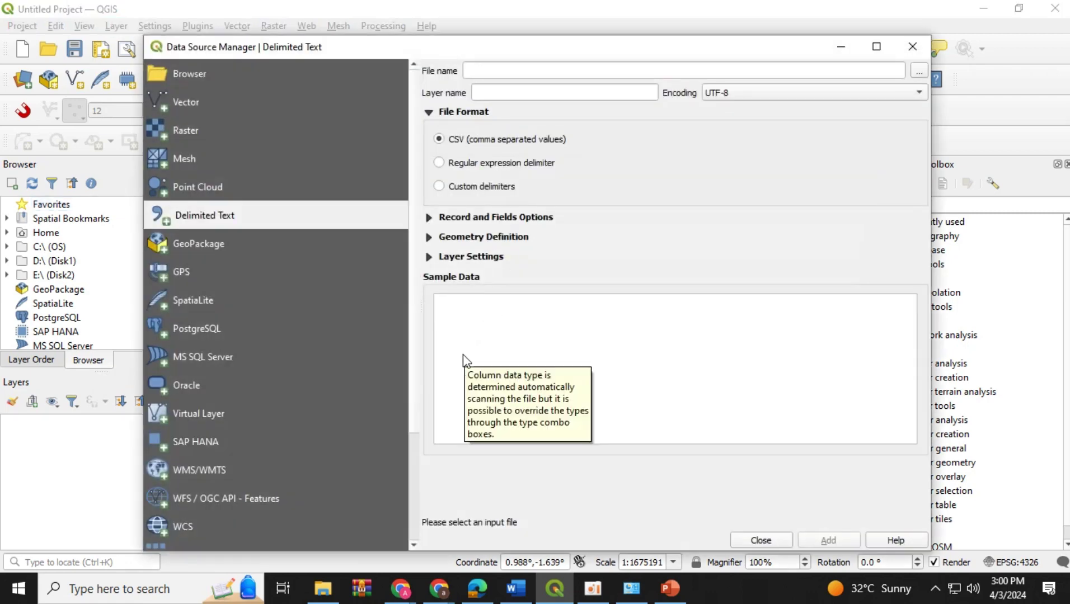
- Choose 3eb_buildings from the 3eb_buildings.csv folder on drive D as the source file
{"action": "left_click", "coordinate": [916, 72]}
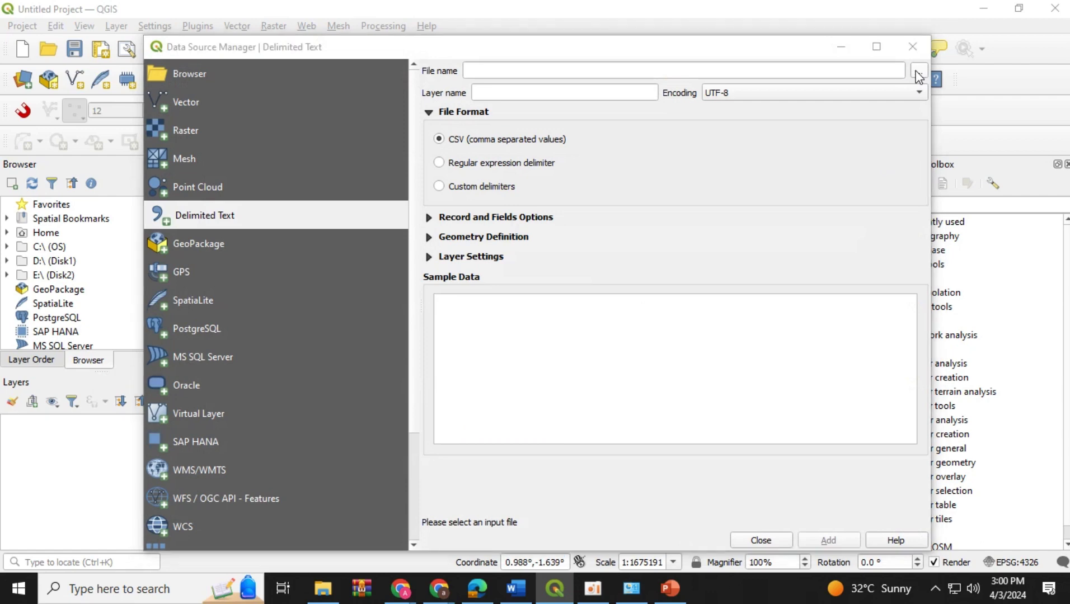
{"action": "scroll", "coordinate": [269, 322], "scroll_direction": "down", "scroll_amount": 3}
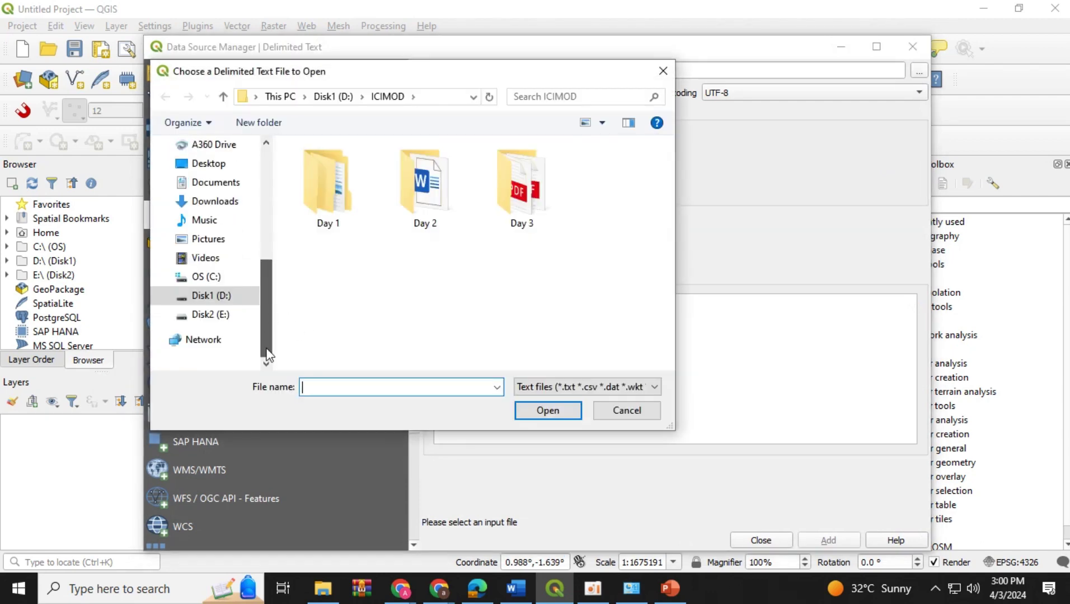
{"action": "left_click", "coordinate": [230, 295]}
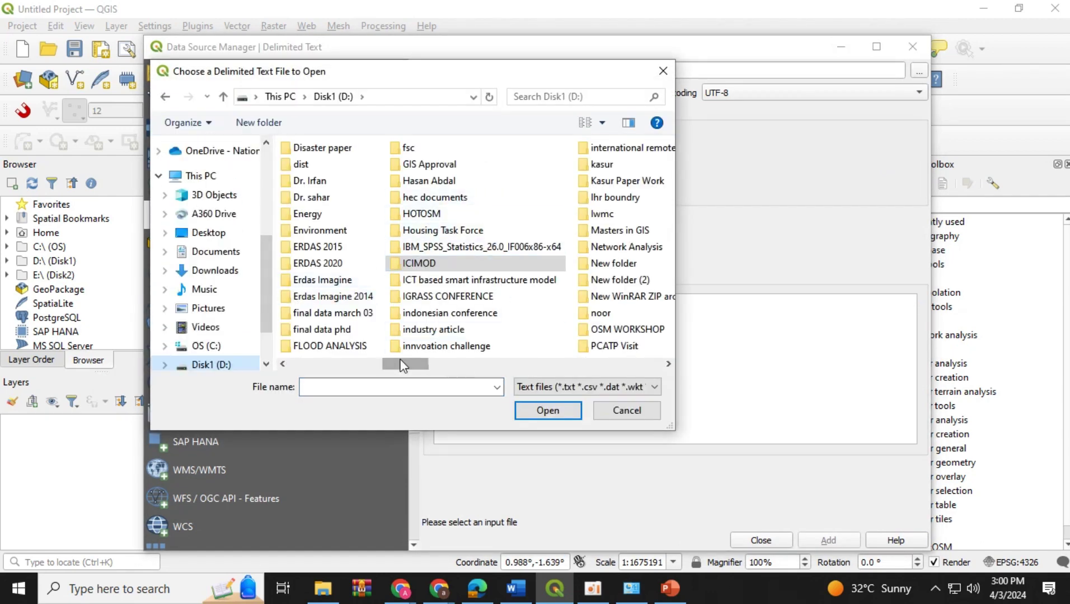
{"action": "left_click_drag", "start_coordinate": [402, 365], "coordinate": [282, 382]}
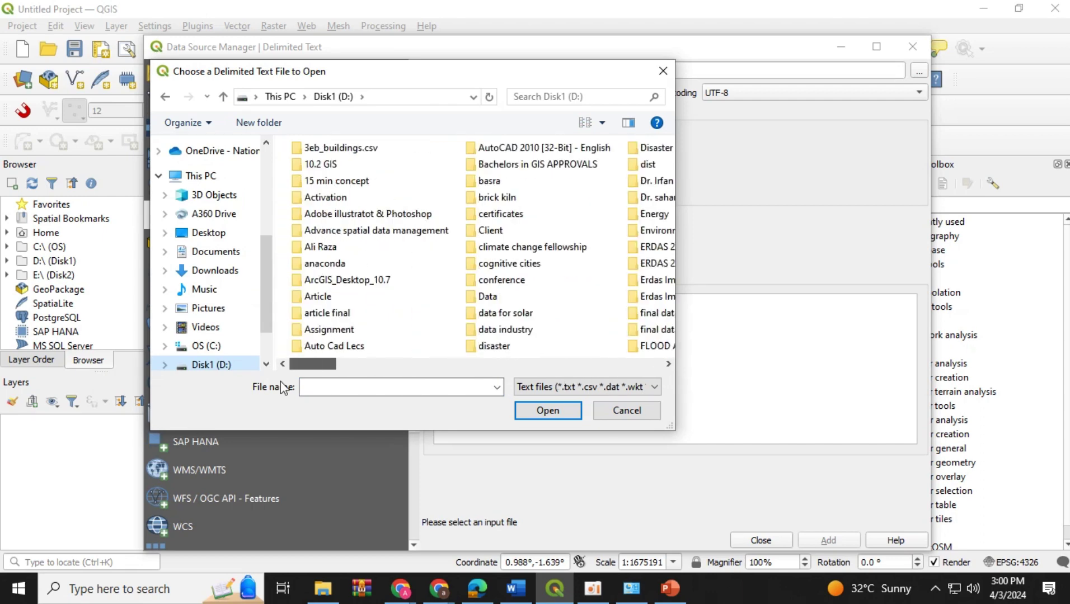
{"action": "double_click", "coordinate": [354, 148]}
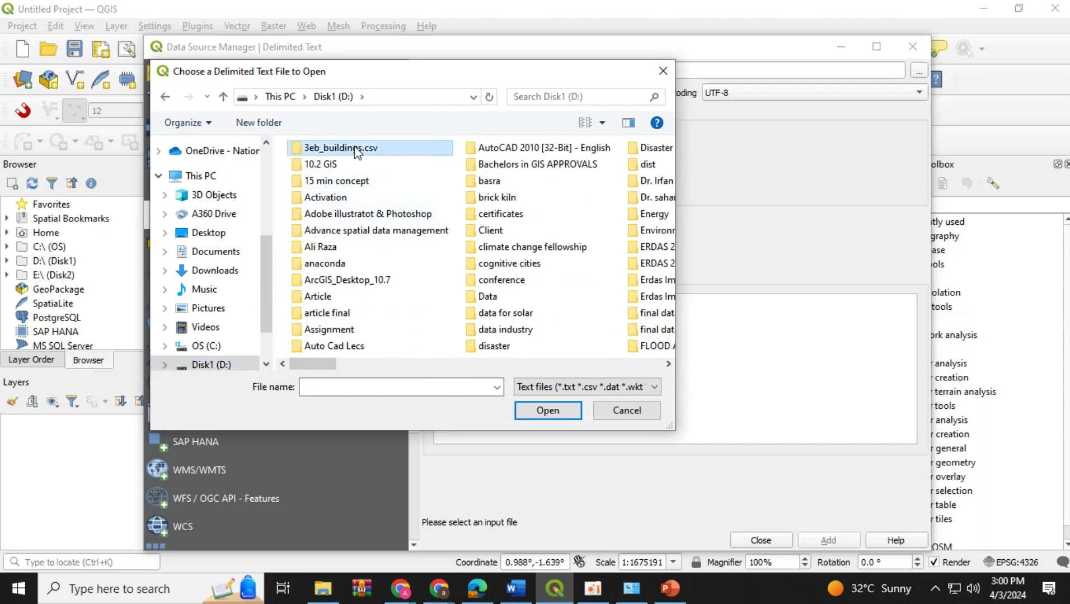
{"action": "left_click", "coordinate": [341, 169]}
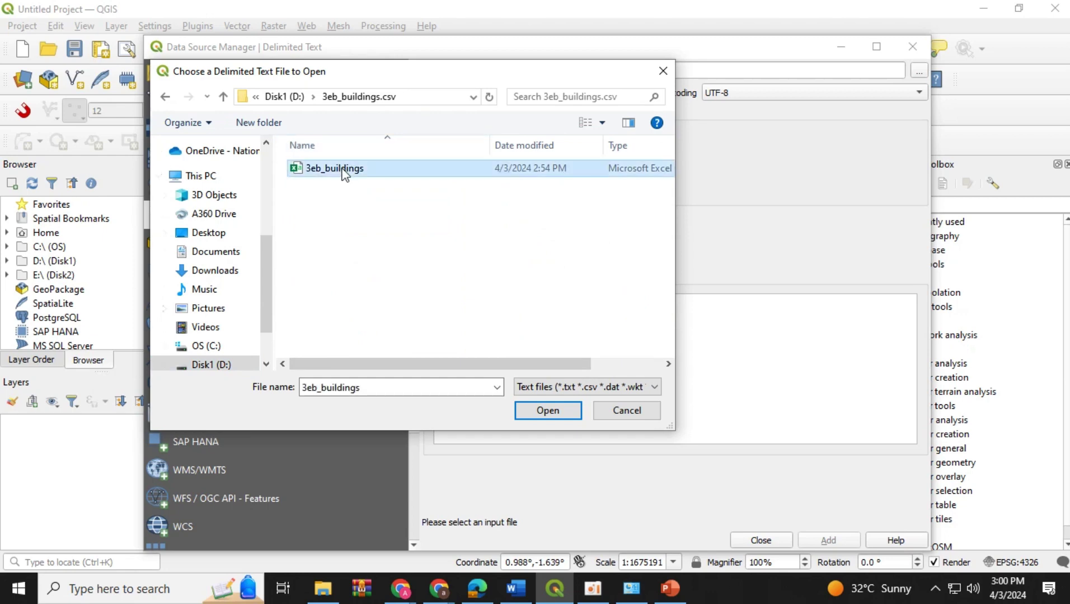
{"action": "left_click", "coordinate": [540, 413]}
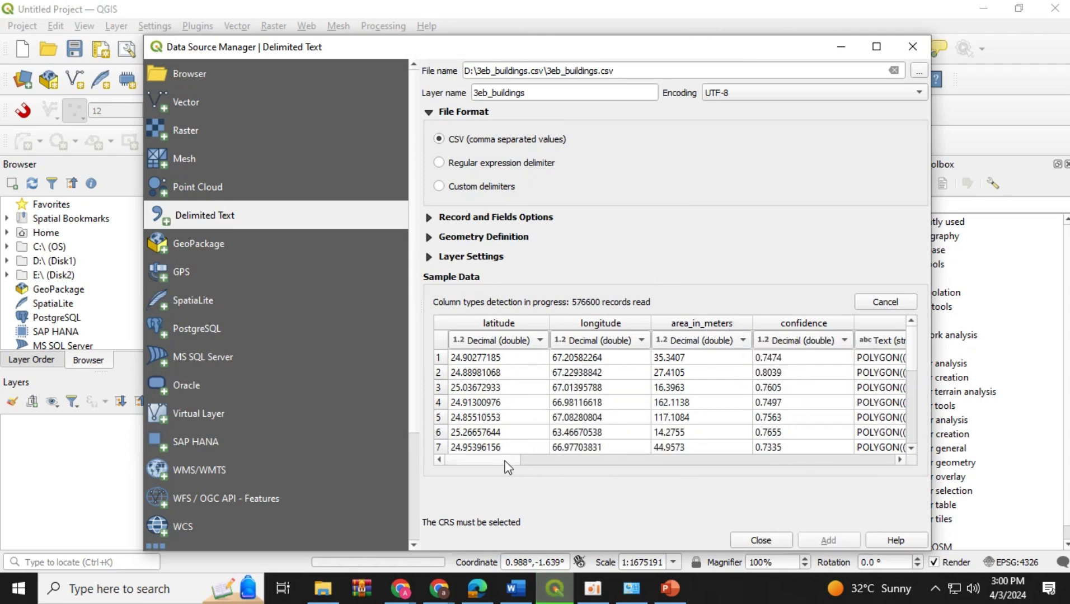
{"action": "left_click_drag", "start_coordinate": [512, 460], "coordinate": [441, 498]}
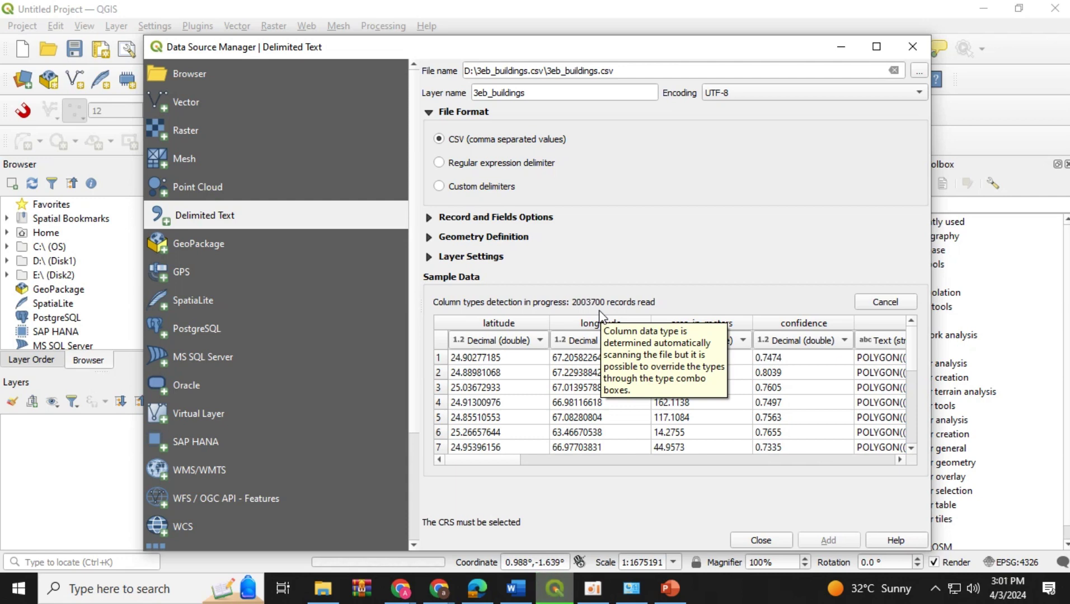
- Set geometry to Well known text (WKT), type Polygon, with EPSG:4326 - WGS 84 CRS
{"action": "left_click", "coordinate": [429, 237]}
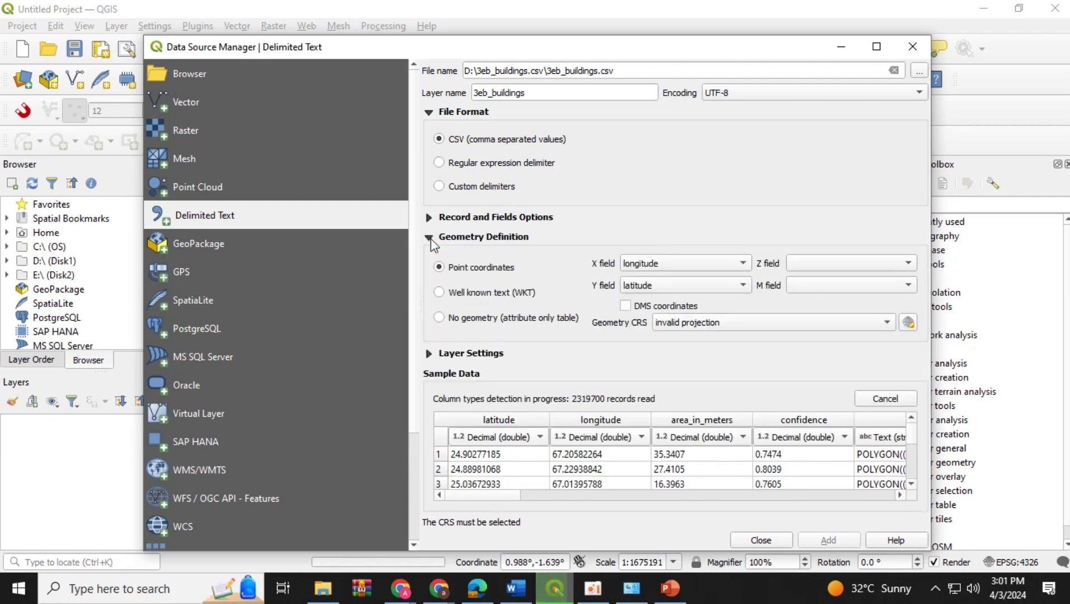
{"action": "left_click", "coordinate": [663, 327]}
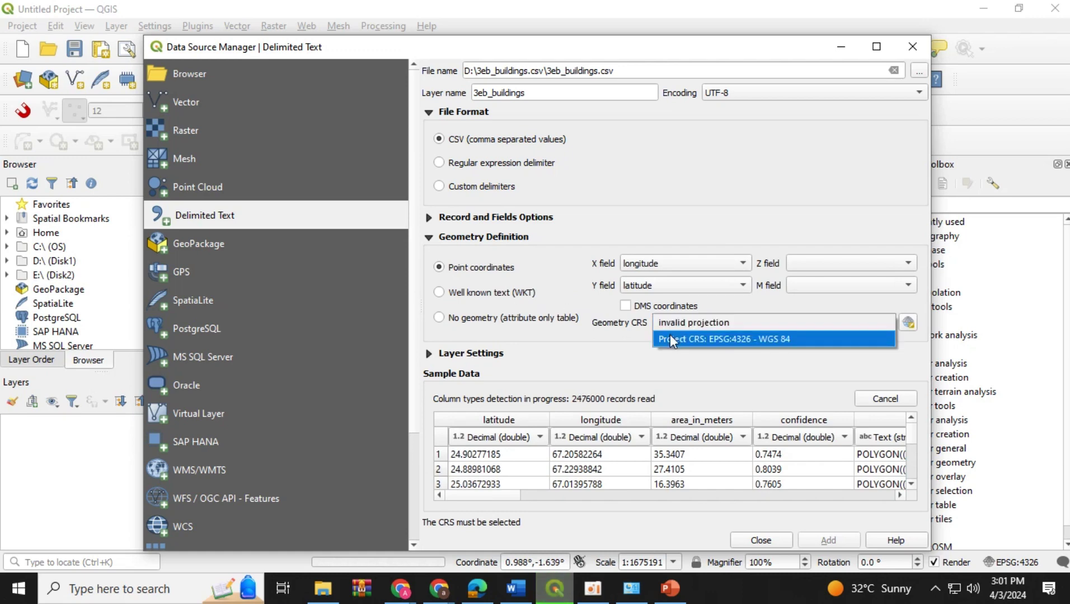
{"action": "left_click", "coordinate": [730, 339]}
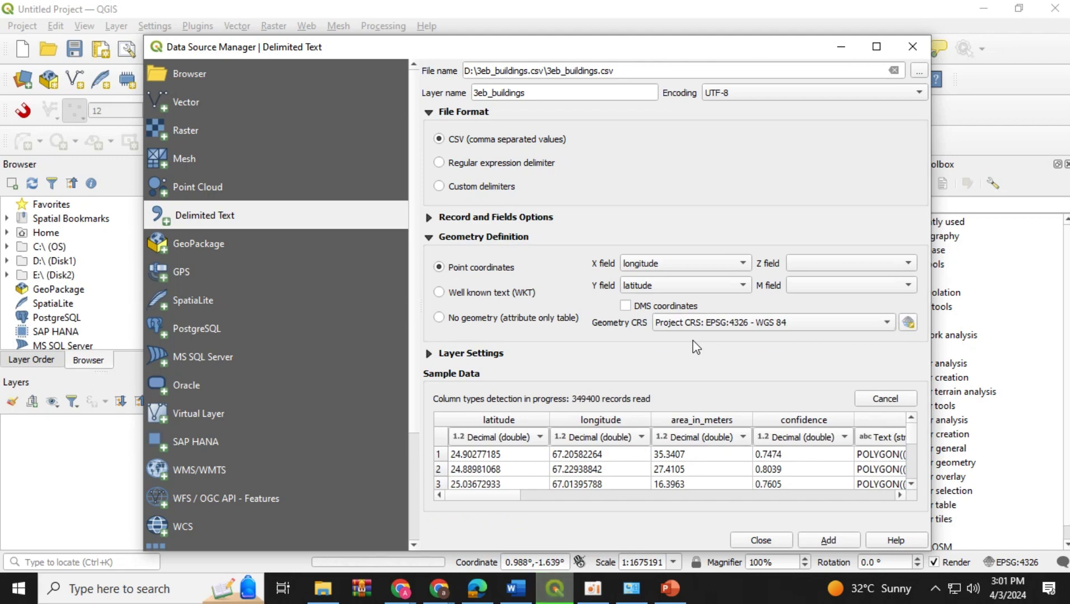
{"action": "left_click", "coordinate": [439, 293]}
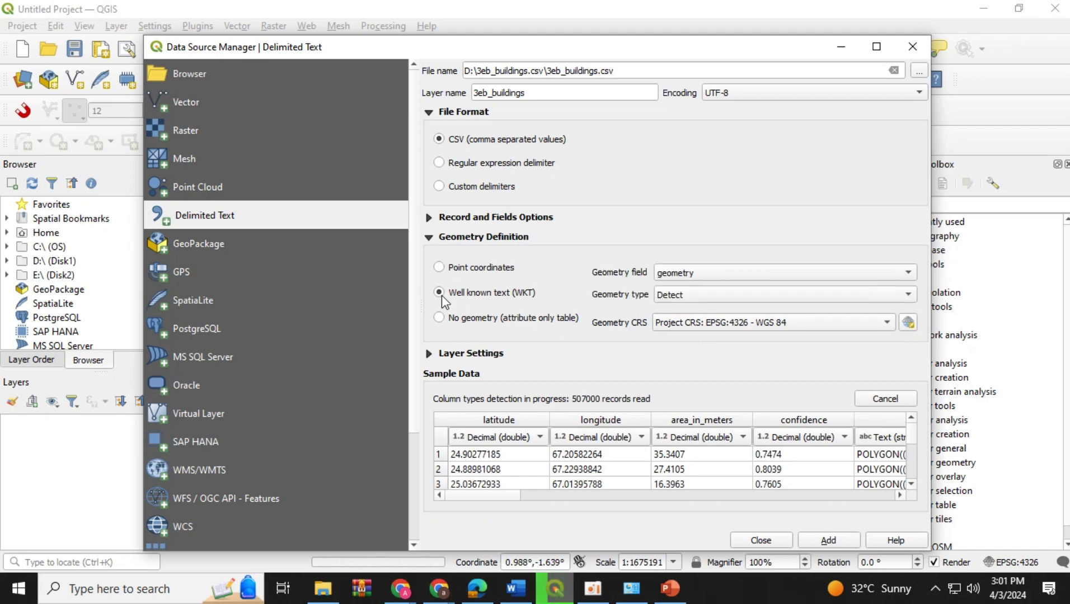
{"action": "left_click", "coordinate": [696, 299]}
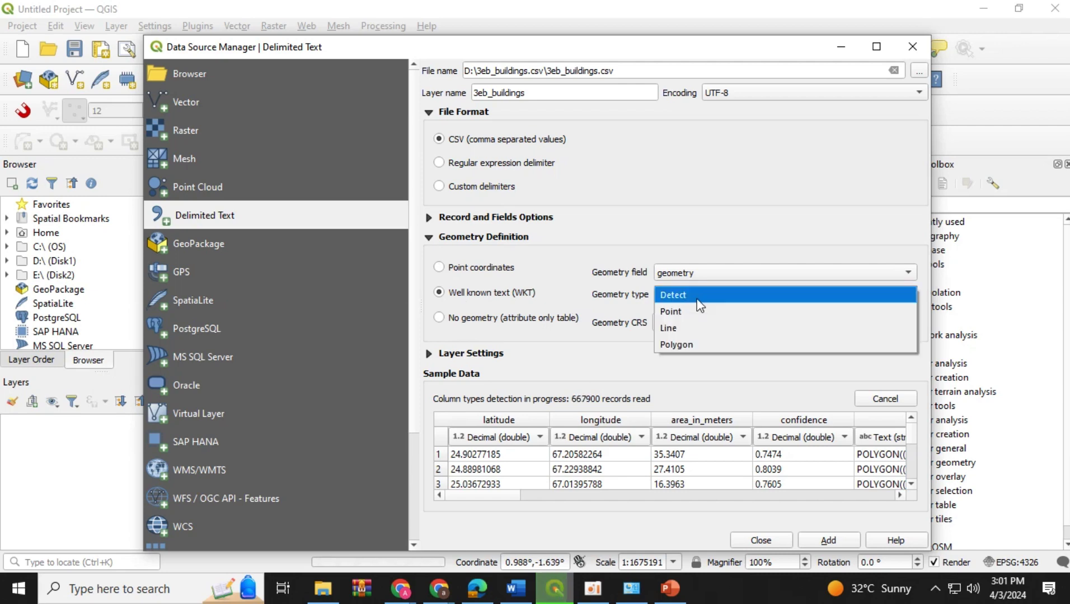
{"action": "left_click", "coordinate": [707, 343]}
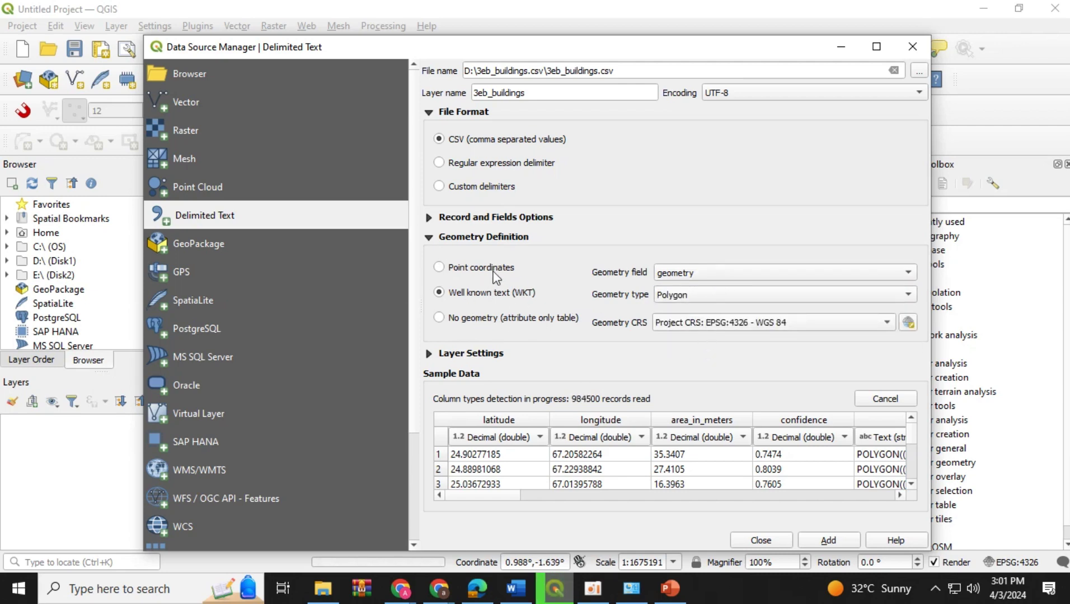
{"action": "left_click", "coordinate": [707, 330]}
{"action": "left_click", "coordinate": [707, 330]}
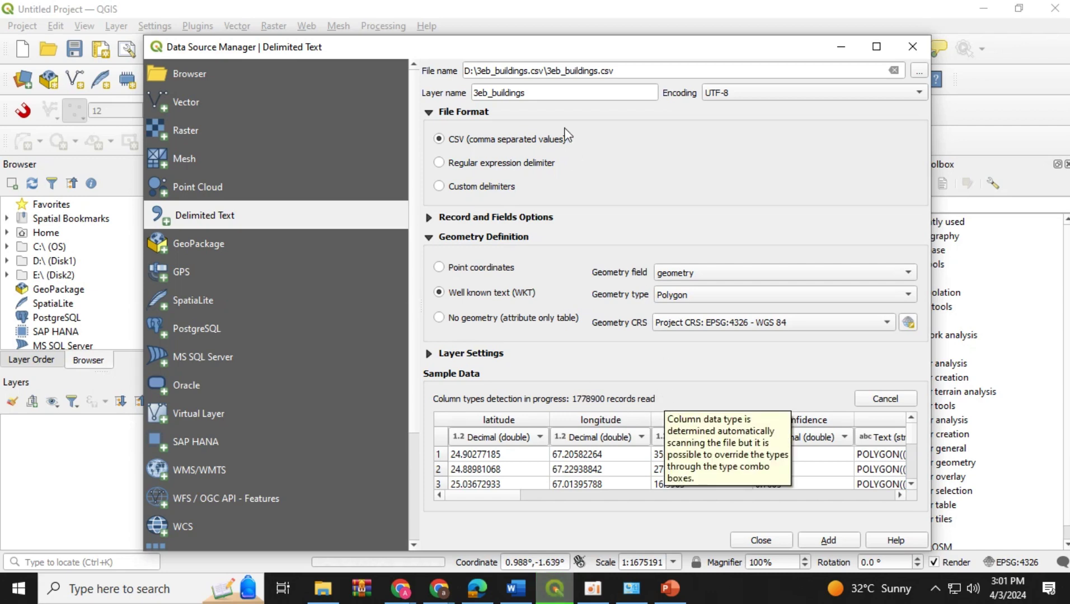
- Replace the layer name 3eb_buildings with 'building in karachi'
{"action": "left_click_drag", "start_coordinate": [528, 93], "coordinate": [438, 97]}
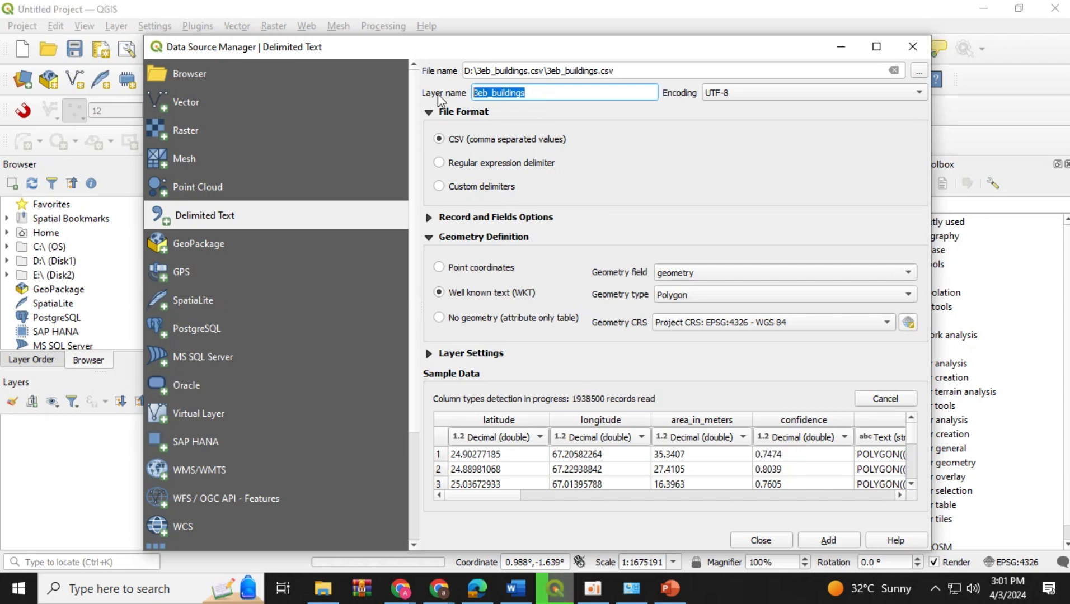
{"action": "type", "text": "building"}
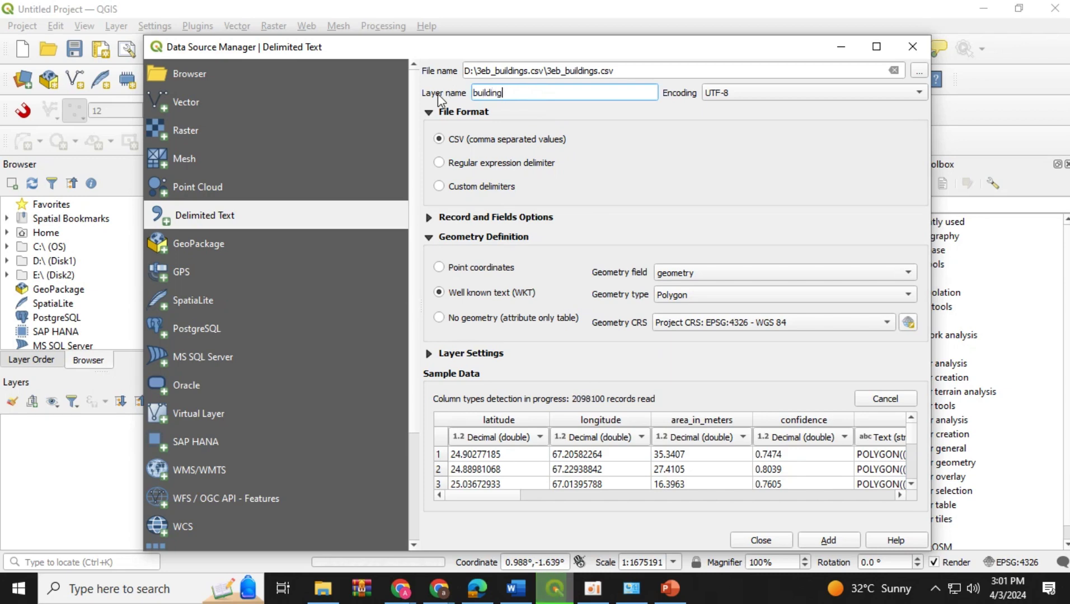
{"action": "type", "text": " in karac"}
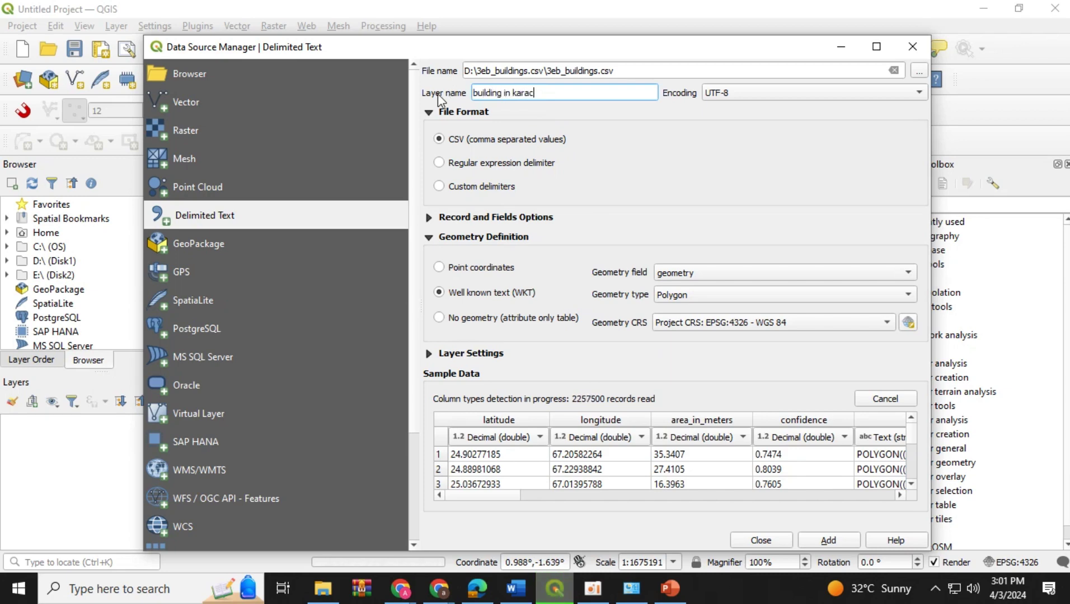
{"action": "type", "text": "hi"}
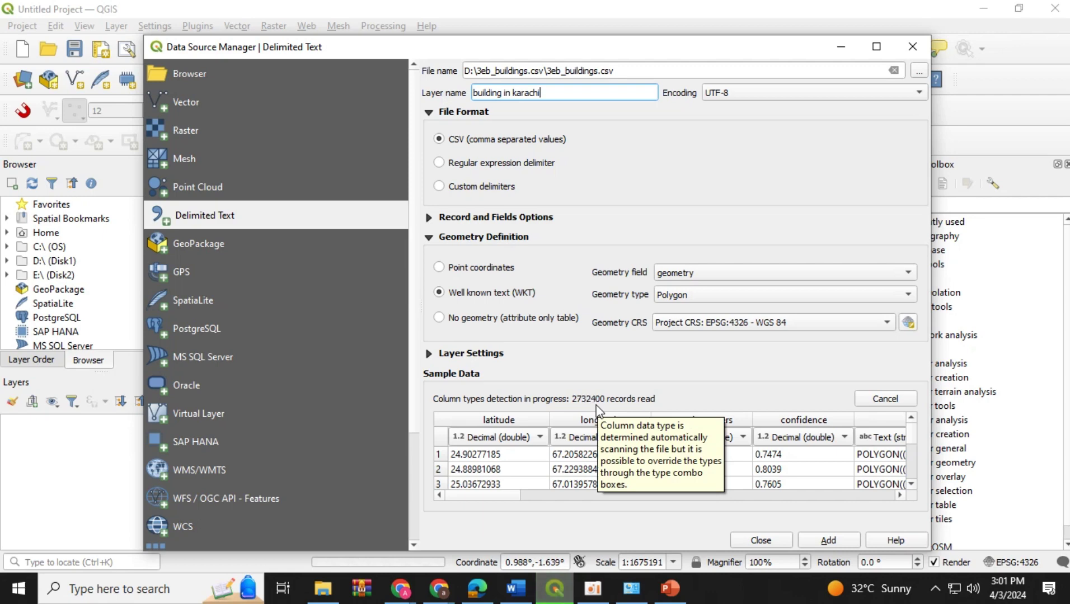
- Add the 'building in karachi' CSV layer and let its footprints draw on the canvas
{"action": "left_click", "coordinate": [827, 543]}
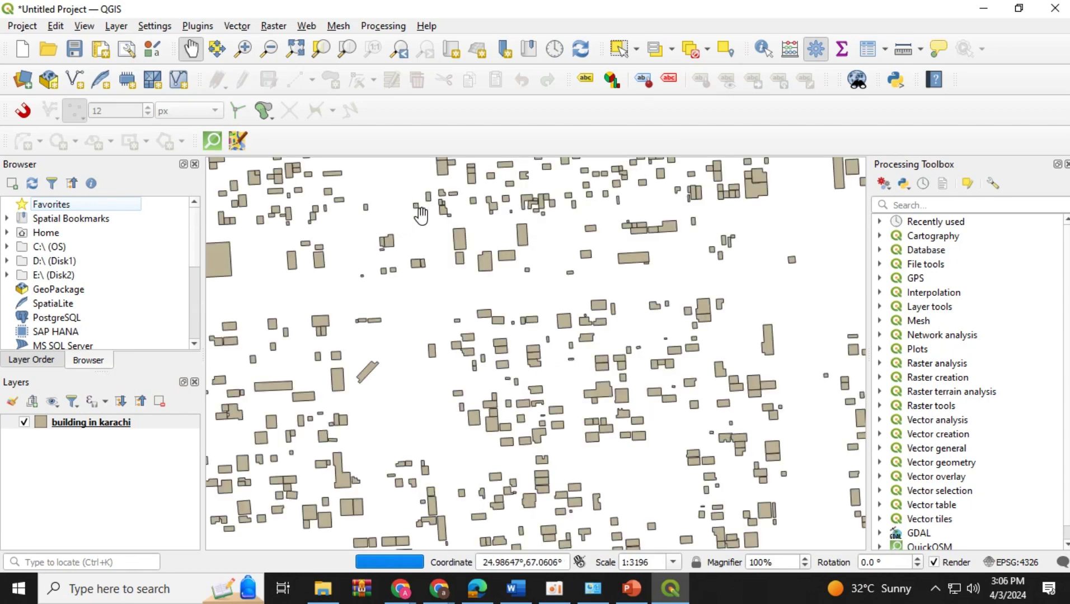
- Open Export > Save Features As for the 'building in karachi' layer
{"action": "right_click", "coordinate": [118, 423]}
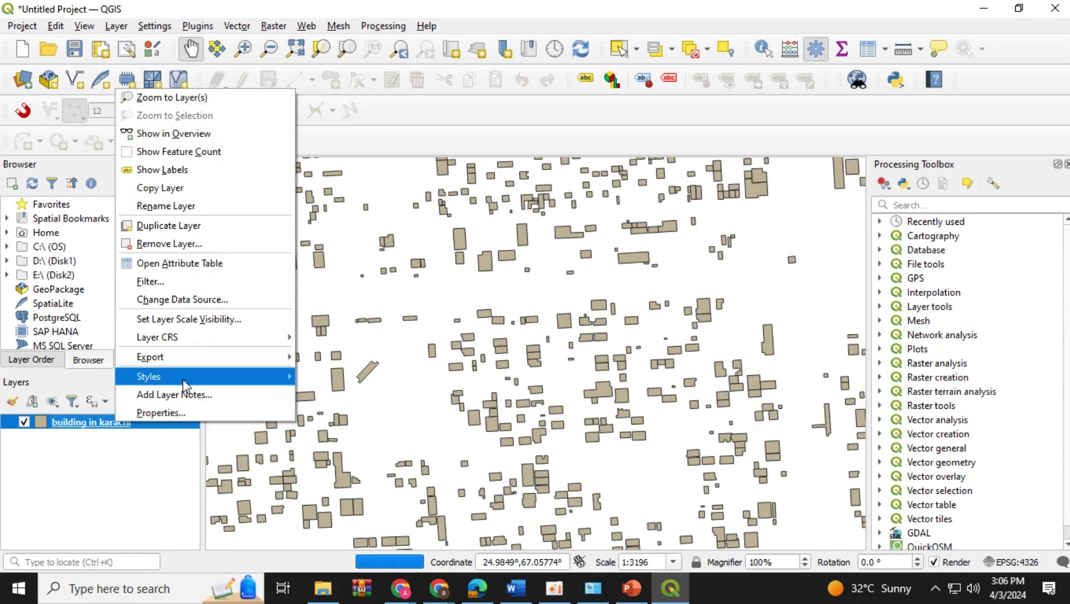
{"action": "mouse_move", "coordinate": [211, 362]}
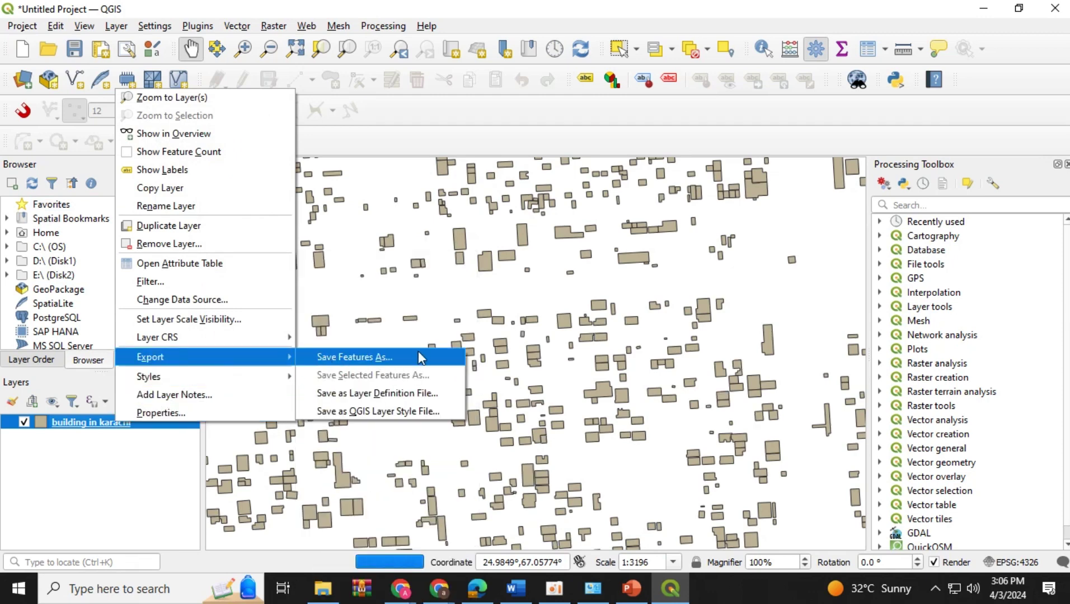
{"action": "left_click", "coordinate": [395, 358]}
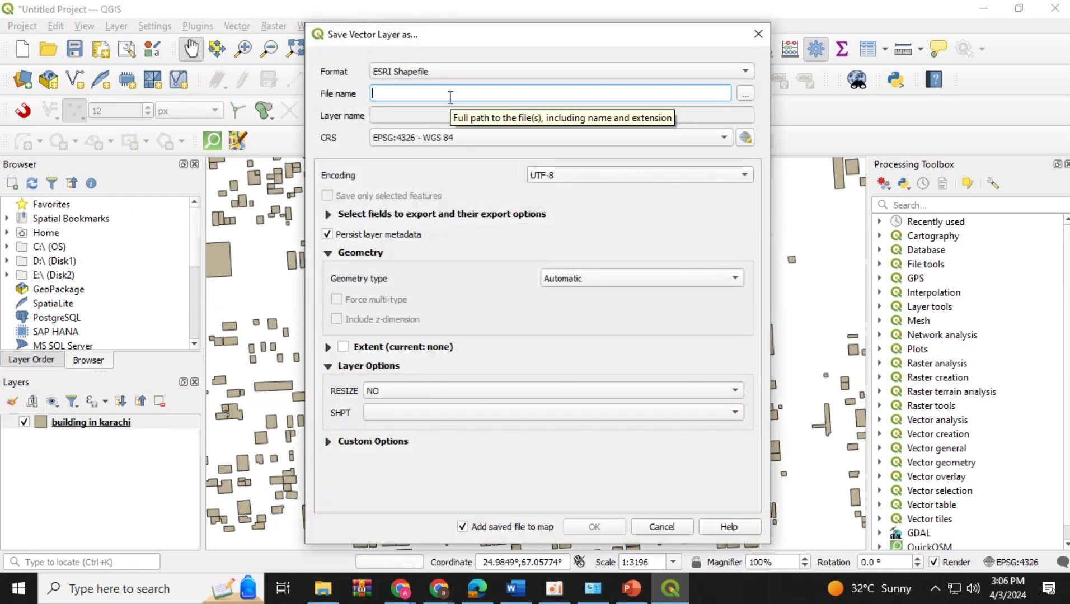
- Set the shapefile output to Buildings.shp at the root of drive D
{"action": "type", "text": "Buil"}
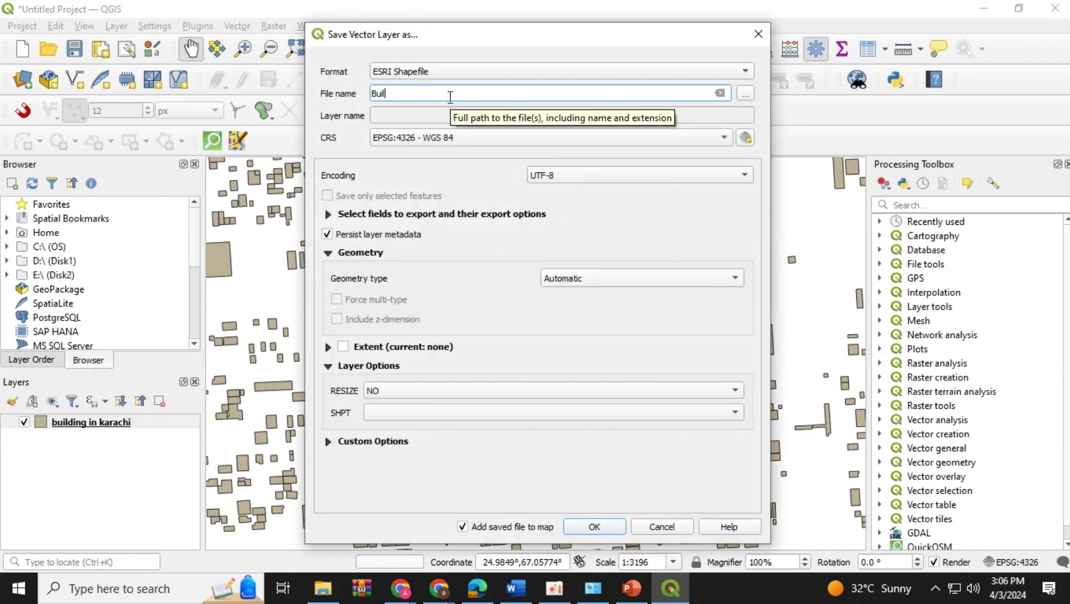
{"action": "type", "text": "dings"}
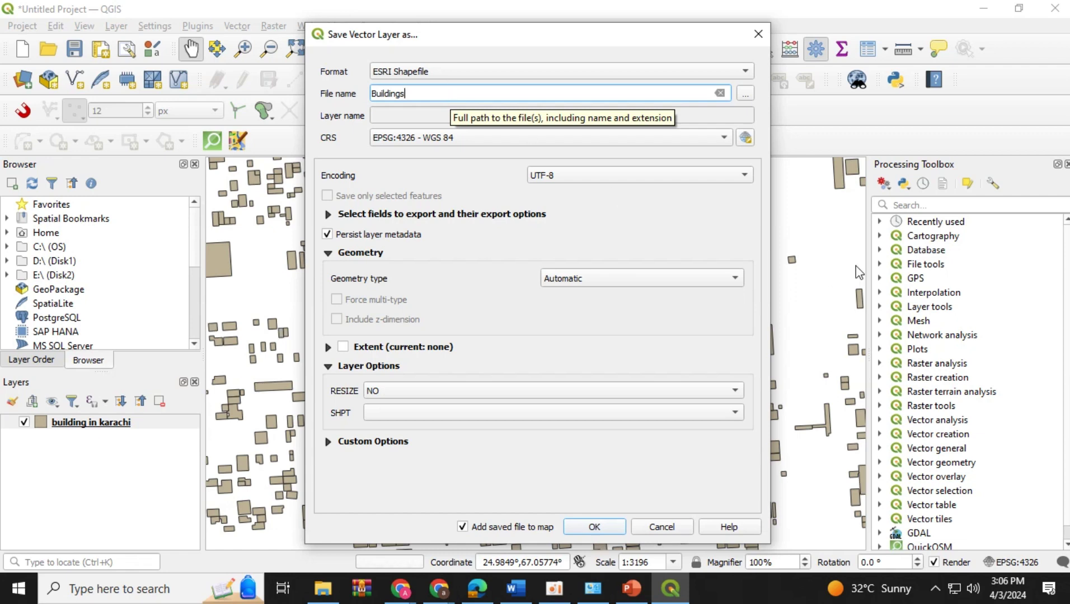
{"action": "left_click", "coordinate": [744, 93]}
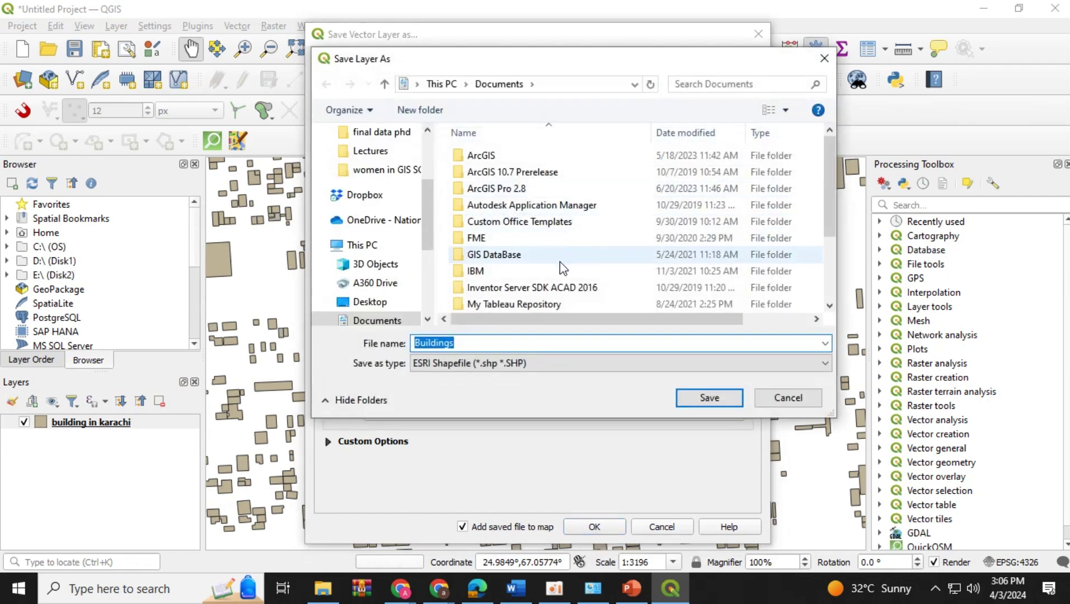
{"action": "scroll", "coordinate": [419, 263], "scroll_direction": "down", "scroll_amount": 3}
{"action": "scroll", "coordinate": [403, 268], "scroll_direction": "up", "scroll_amount": 3}
{"action": "left_click", "coordinate": [391, 264]}
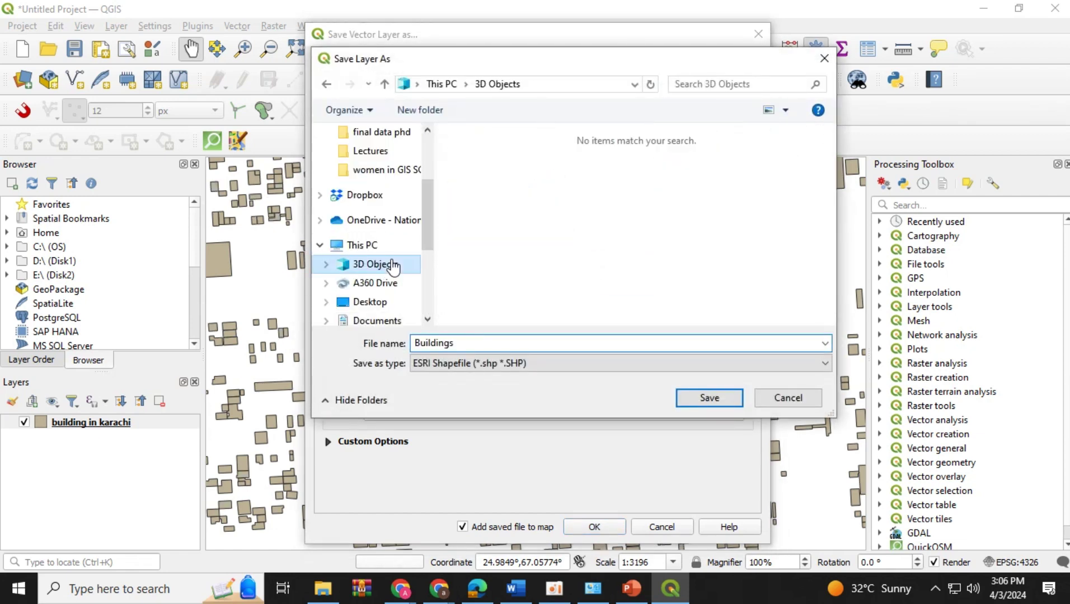
{"action": "scroll", "coordinate": [415, 278], "scroll_direction": "down", "scroll_amount": 3}
{"action": "left_click", "coordinate": [381, 264]}
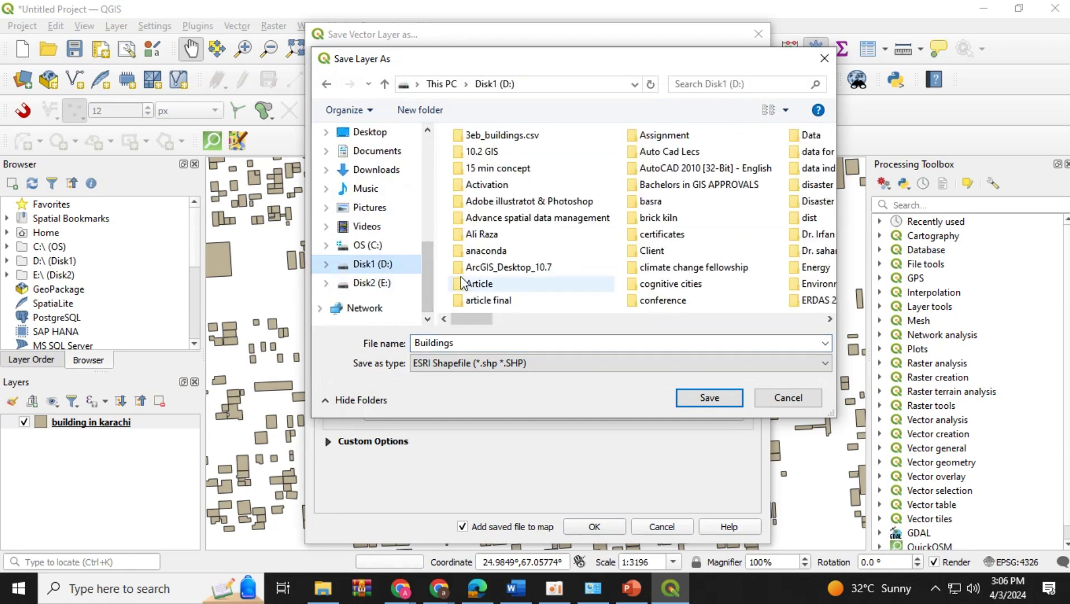
{"action": "double_click", "coordinate": [523, 342]}
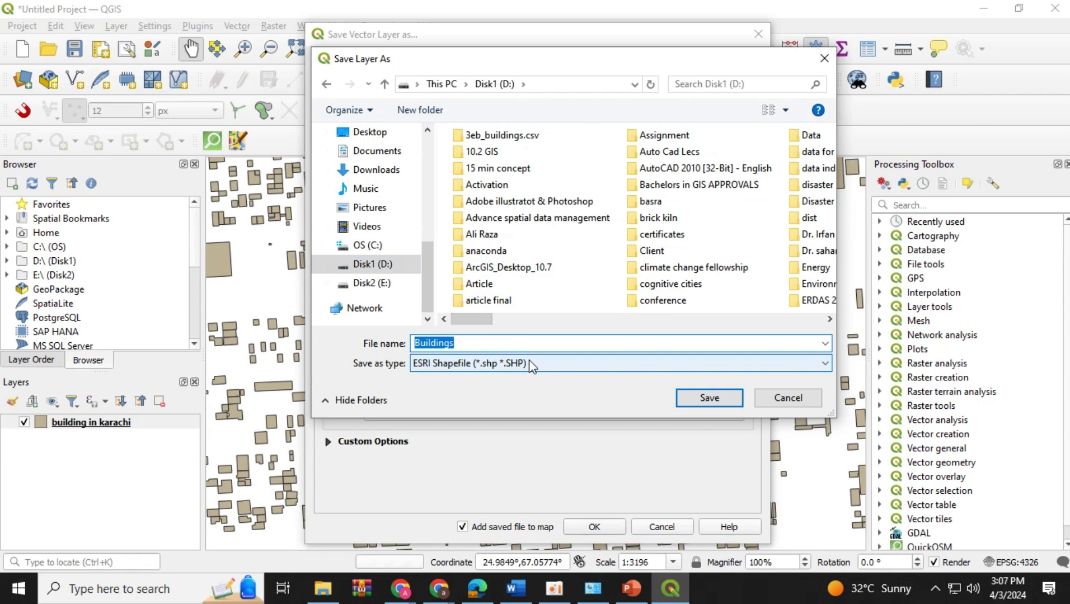
{"action": "left_click", "coordinate": [709, 398]}
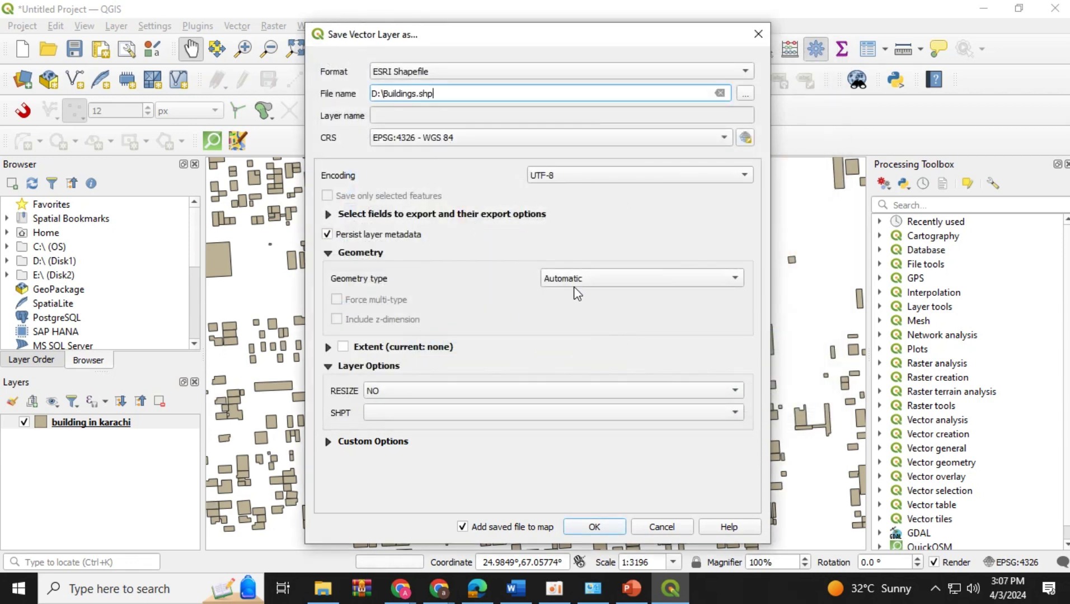
- Run the export to D:\Buildings.shp and load the new Buildings layer
{"action": "left_click", "coordinate": [588, 526]}
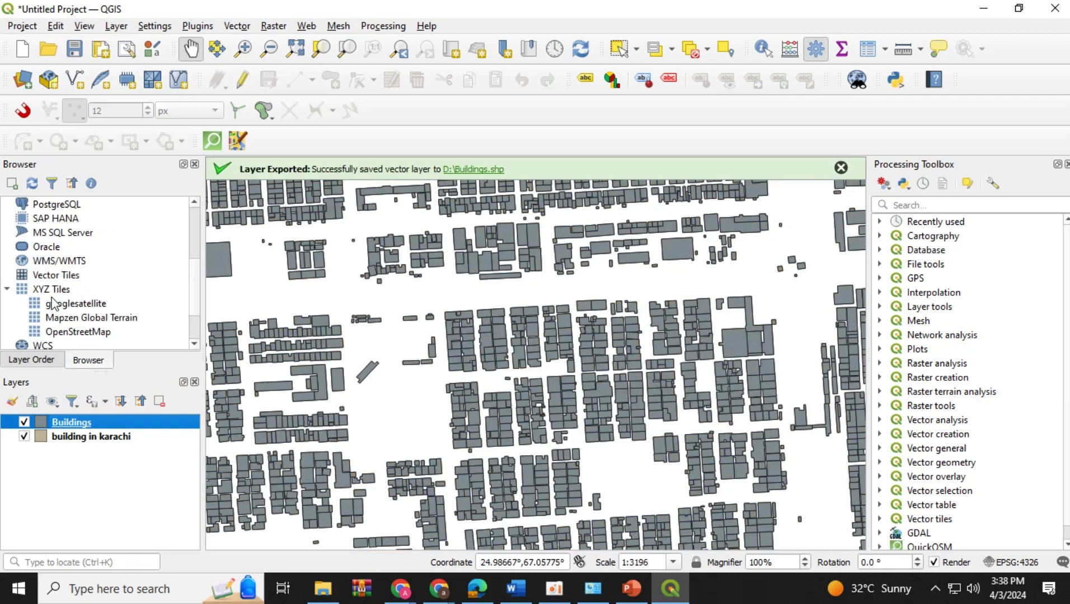
- Add the XYZ Tiles OpenStreetMap basemap and move it below the Buildings layer
{"action": "left_click", "coordinate": [86, 333]}
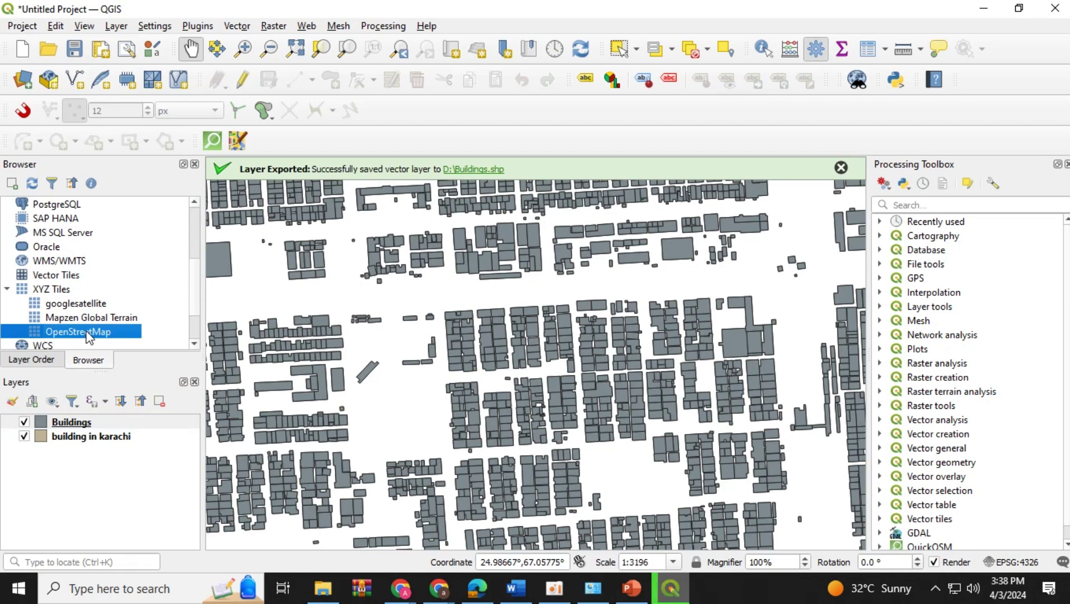
{"action": "double_click", "coordinate": [87, 333]}
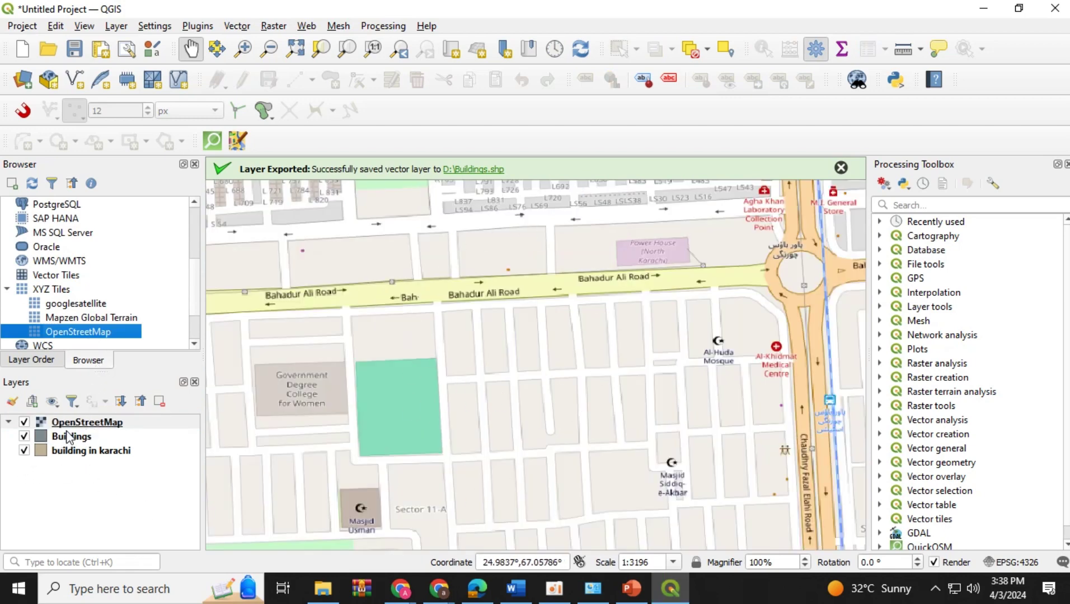
{"action": "left_click_drag", "start_coordinate": [84, 423], "coordinate": [83, 444]}
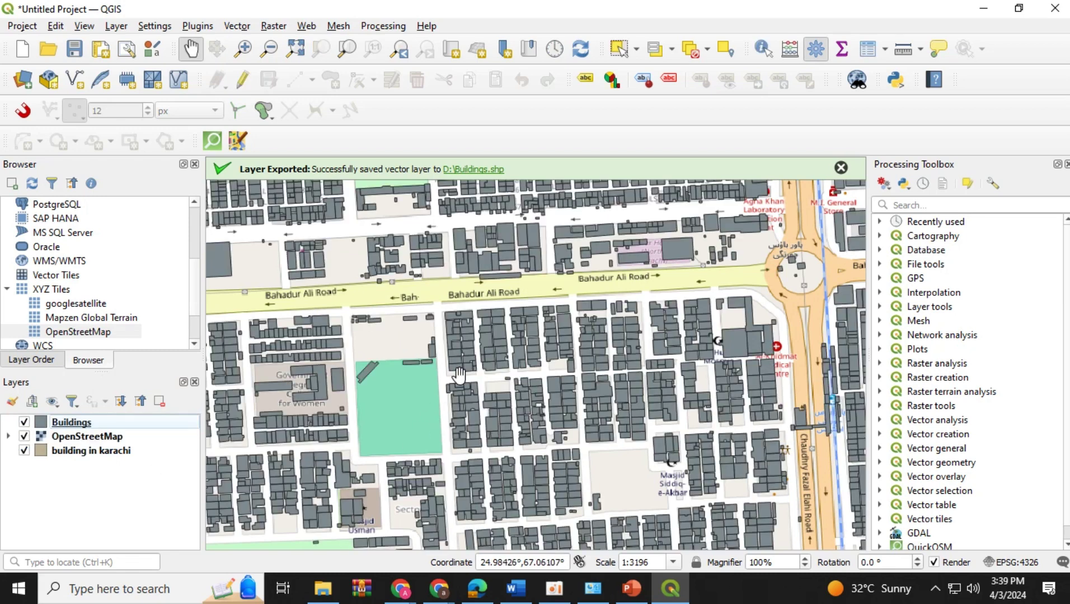
{"action": "scroll", "coordinate": [591, 339], "scroll_direction": "up", "scroll_amount": 2}
{"action": "scroll", "coordinate": [590, 339], "scroll_direction": "up", "scroll_amount": 2}
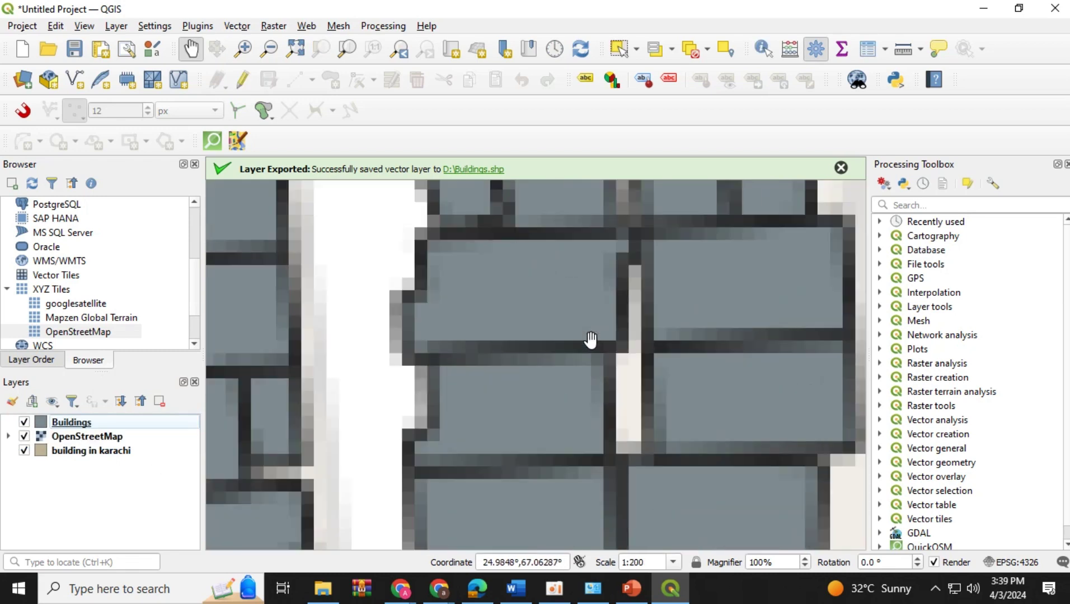
{"action": "scroll", "coordinate": [591, 339], "scroll_direction": "down", "scroll_amount": 5}
{"action": "scroll", "coordinate": [590, 339], "scroll_direction": "up", "scroll_amount": 1}
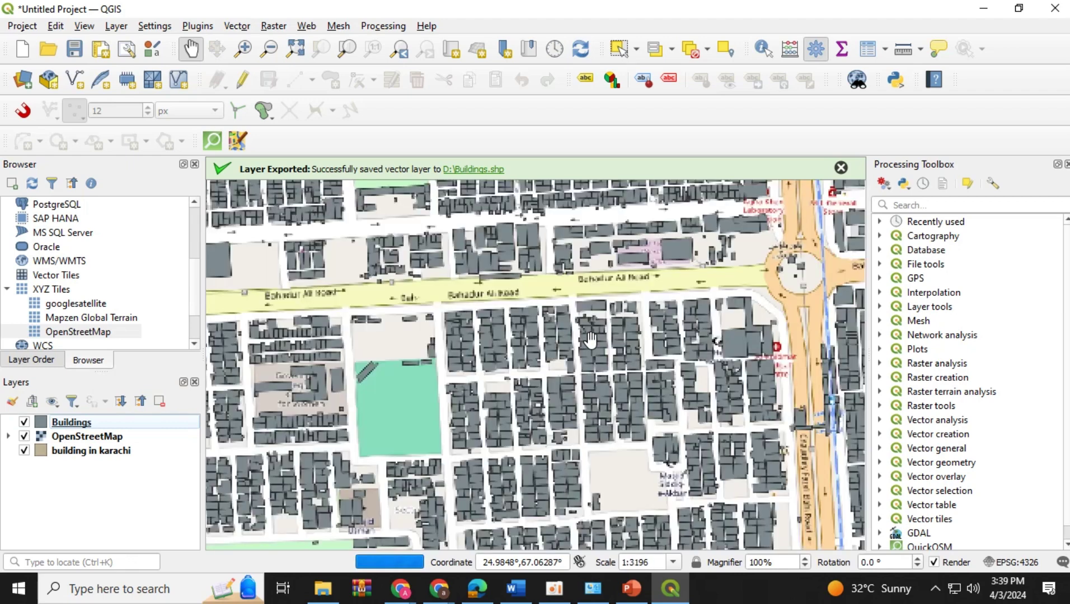
{"action": "scroll", "coordinate": [590, 339], "scroll_direction": "down", "scroll_amount": 2}
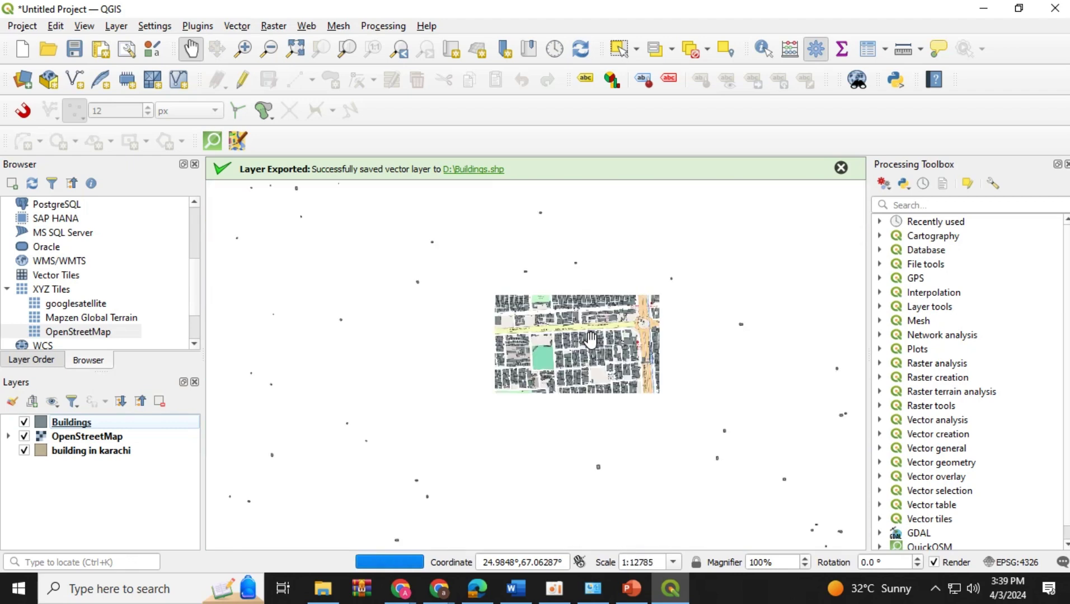